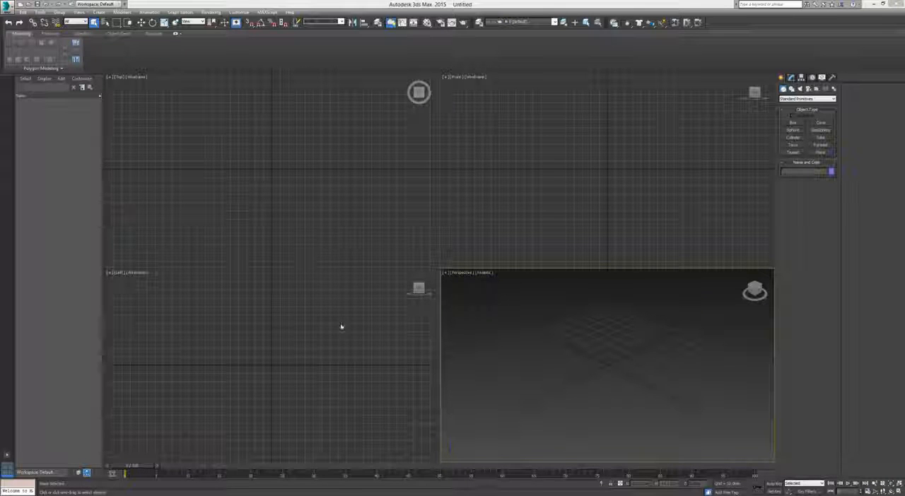
Draw a tall rectangular plane in the Front view and set it to 40 length segments and 40 width segments
left_click(176, 33)
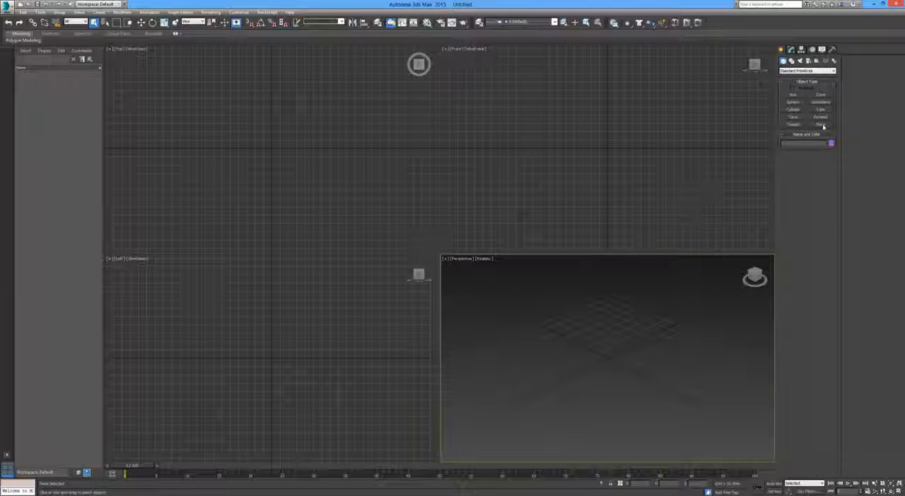
left_click(821, 124)
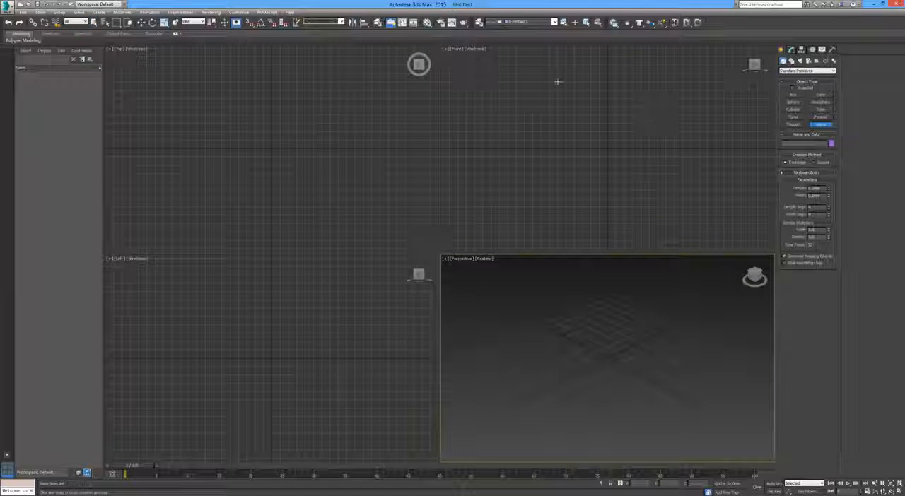
left_click_drag(550, 75, 652, 219)
double_click(817, 208)
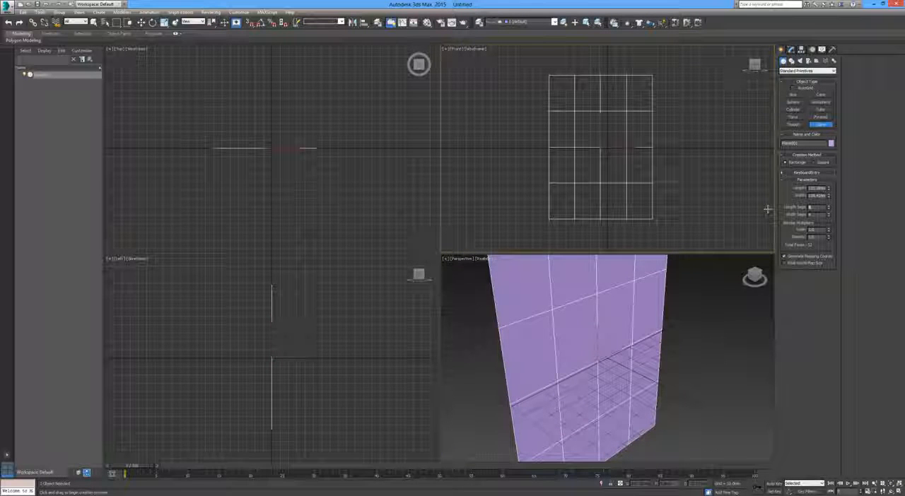
type("40")
key("Tab")
type("40")
key("Return")
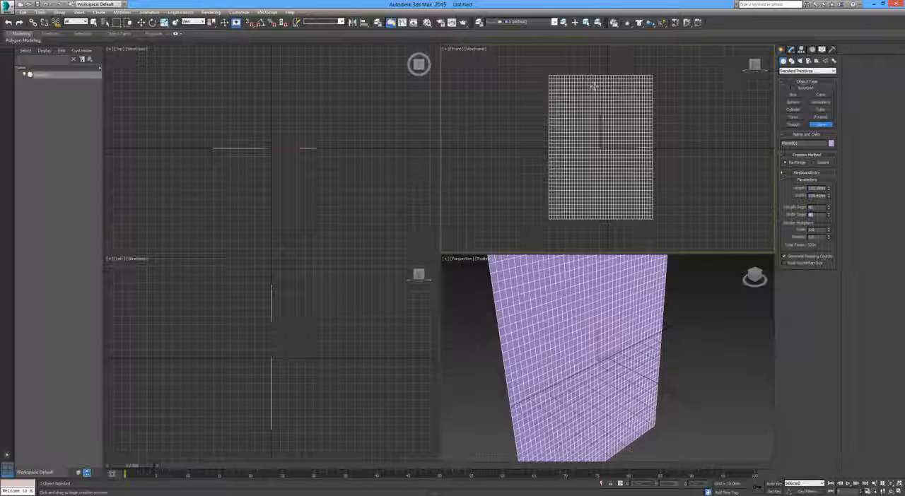
right_click(626, 117)
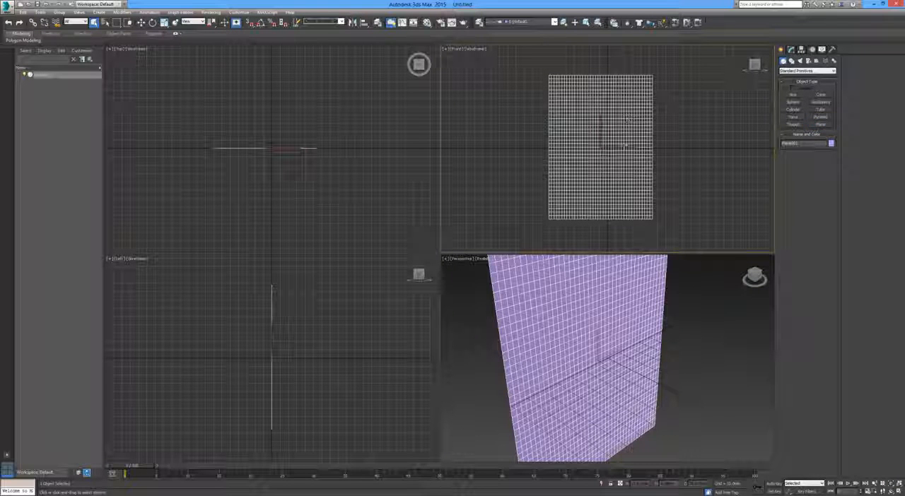
Convert the segmented plane to an Editable Poly
right_click(622, 161)
mouse_move(655, 230)
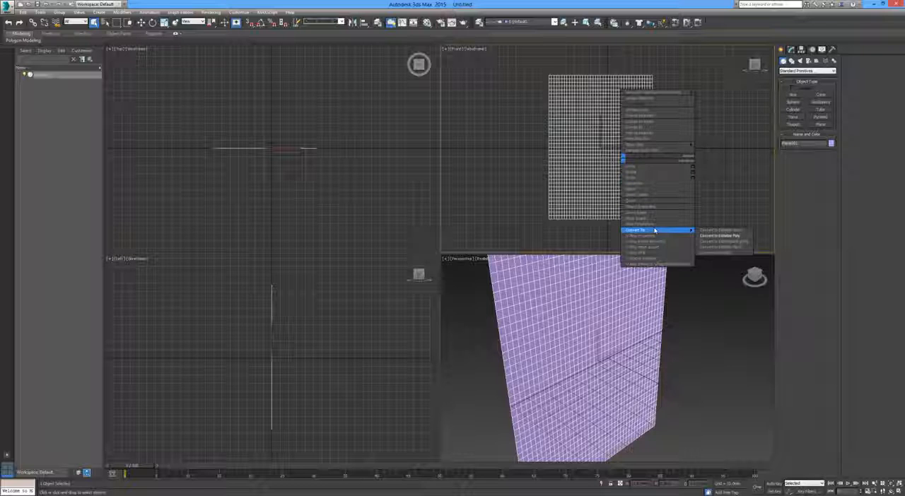
left_click(741, 237)
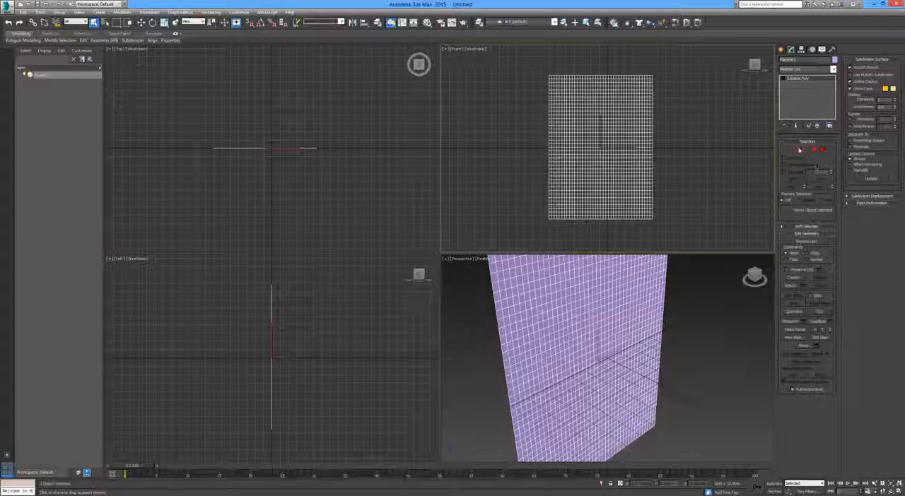
Draw a thin box in the Front view that spans the plane's top edge and extends slightly past both sides
left_click(781, 50)
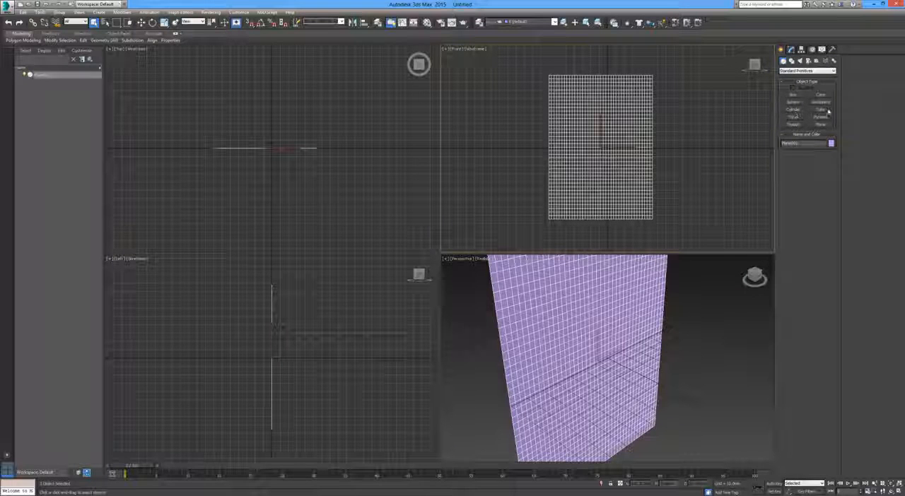
left_click(796, 96)
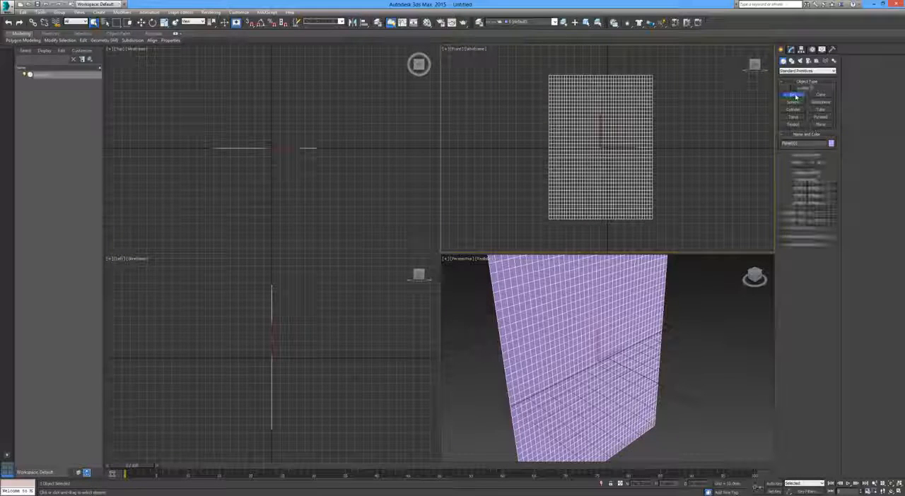
middle_click_drag(590, 76, 583, 118)
scroll(583, 119, "up", 5)
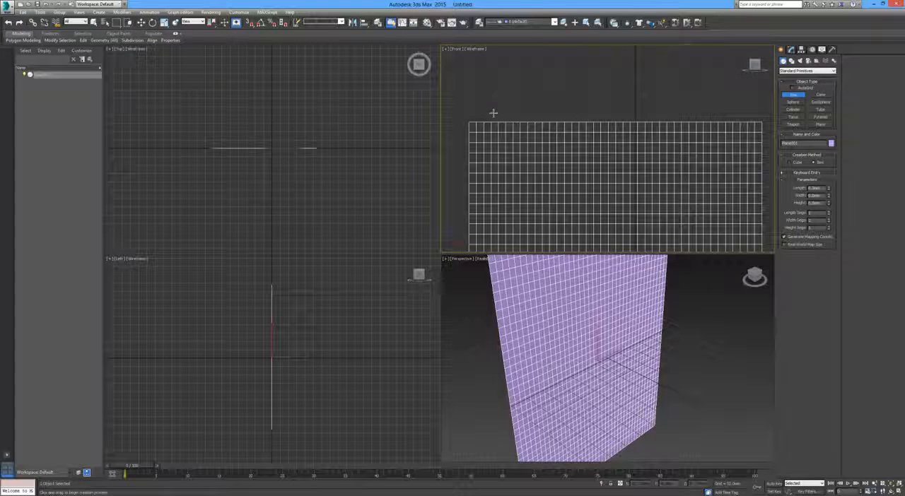
middle_click_drag(509, 126, 501, 123)
left_click_drag(450, 106, 763, 125)
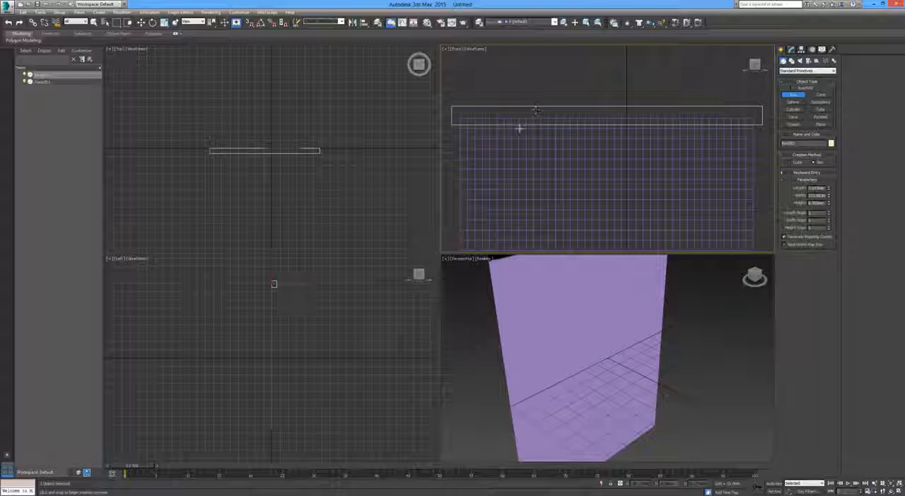
Move the box horizontally in the Left view so that it is centred over the plane's top edge
left_click(283, 279)
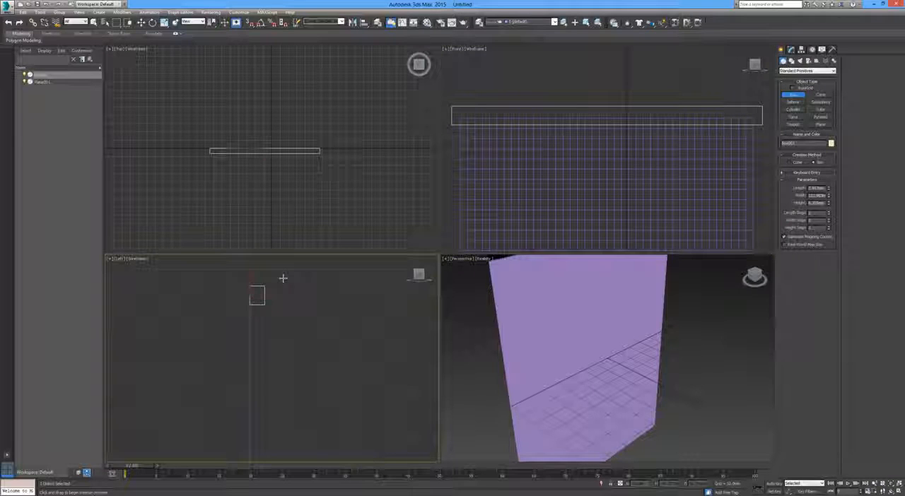
key("w")
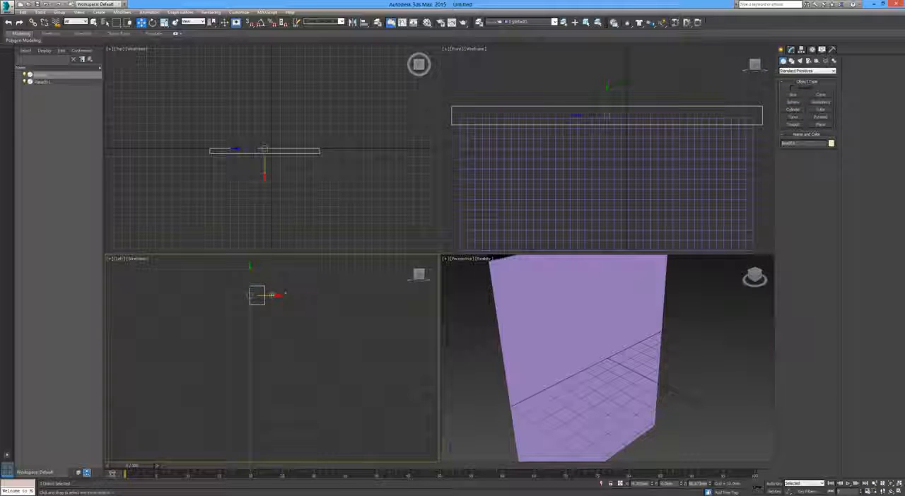
left_click_drag(274, 297, 267, 299)
scroll(251, 305, "up", 3)
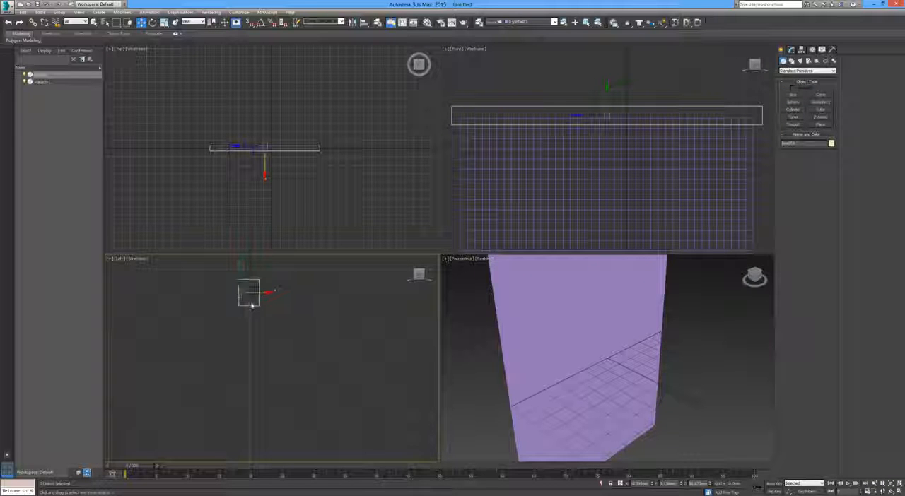
key("alt+w")
middle_click_drag(417, 152, 426, 219)
scroll(407, 203, "up", 5)
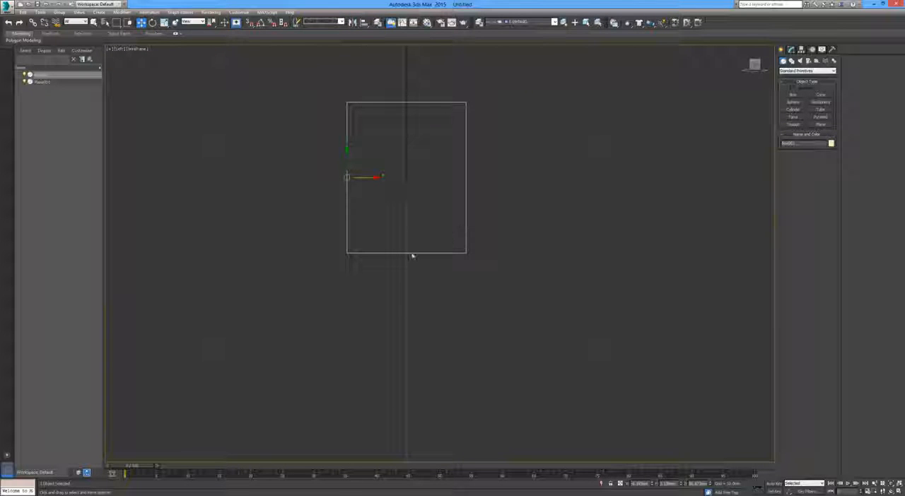
key("alt+w")
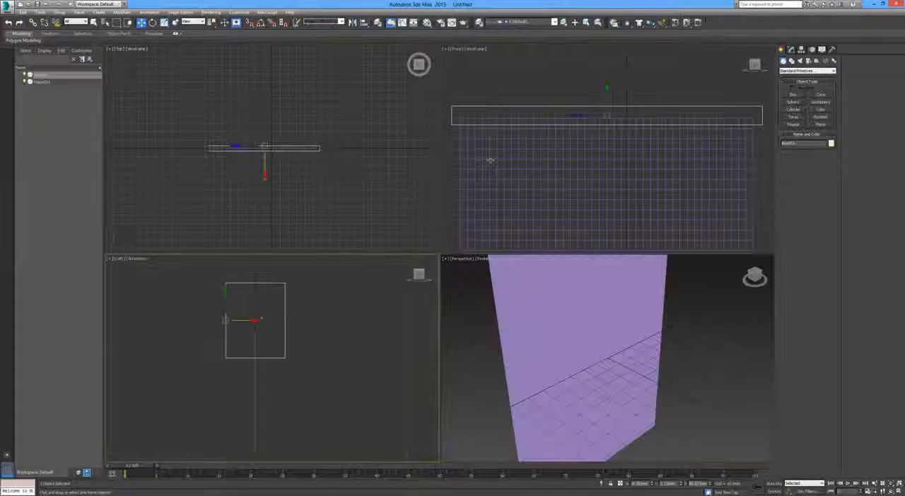
Apply a Cloth modifier to the segmented plane
scroll(502, 141, "down", 2)
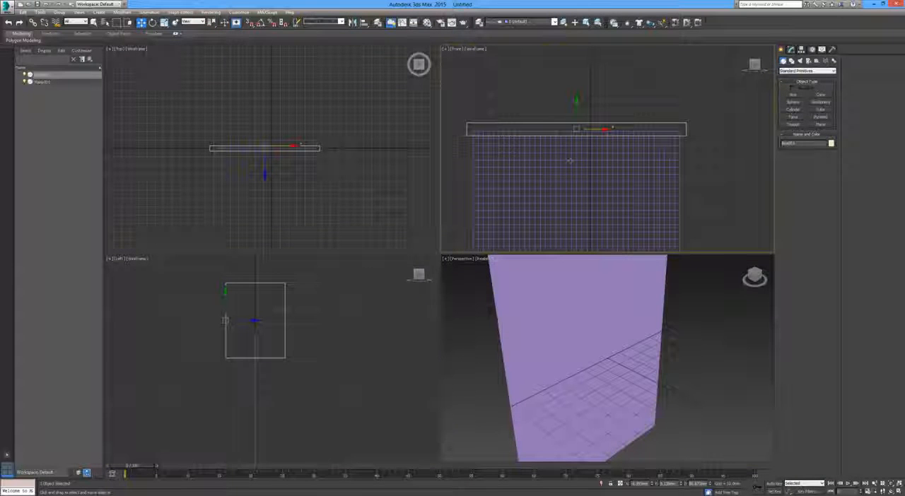
left_click(502, 141)
left_click(791, 50)
left_click(805, 71)
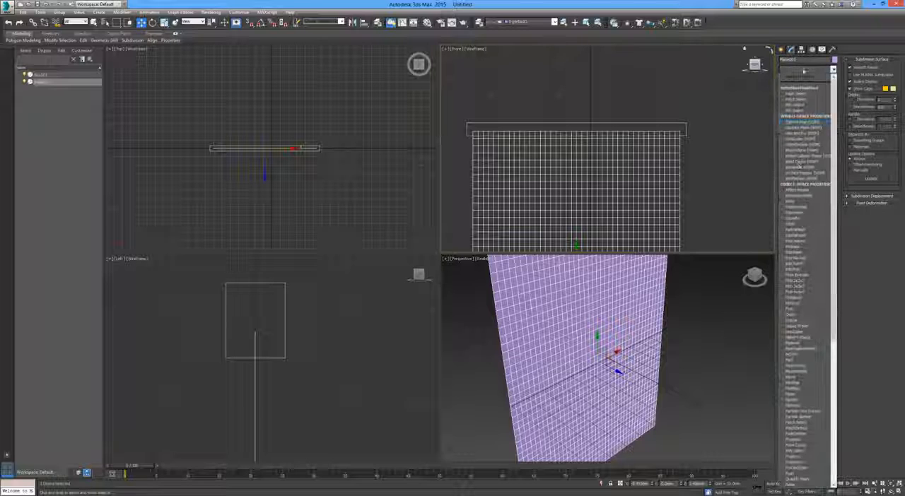
left_click(793, 225)
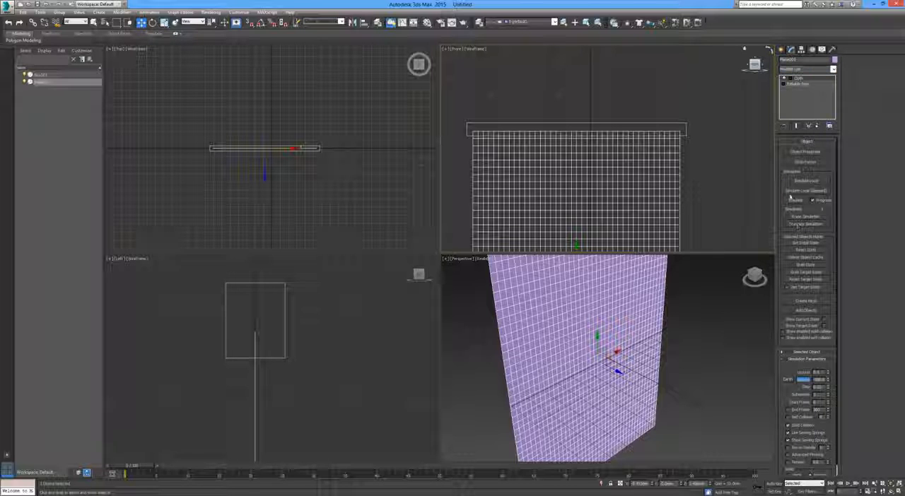
Define the plane as a Cloth object in the cloth object properties, using the Cotton preset
left_click(805, 152)
left_click(386, 153)
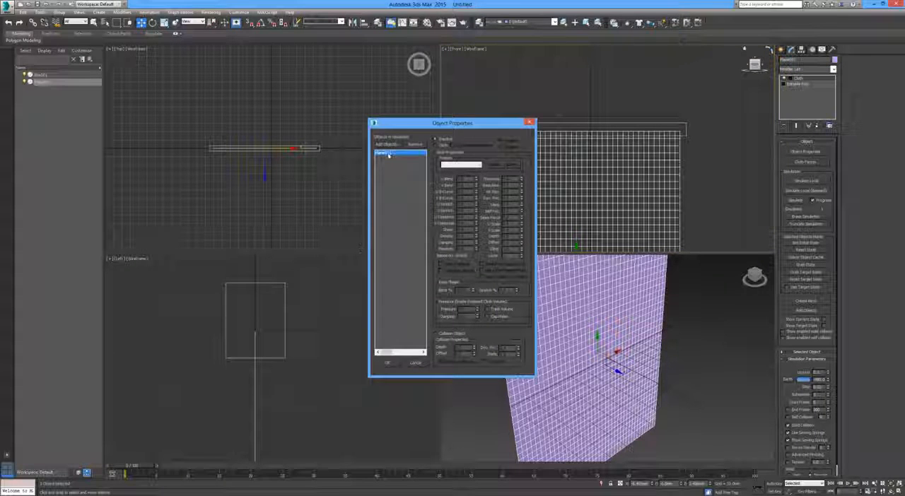
left_click(444, 145)
left_click(460, 164)
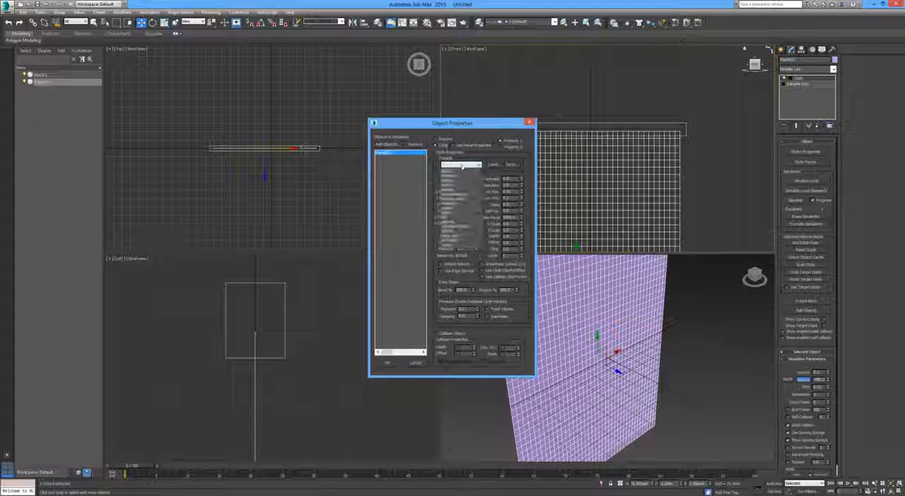
left_click(456, 180)
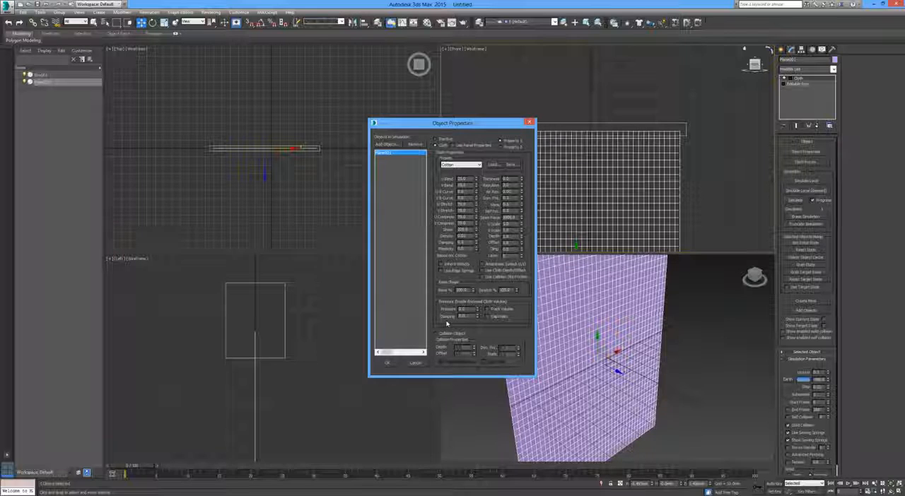
left_click(388, 362)
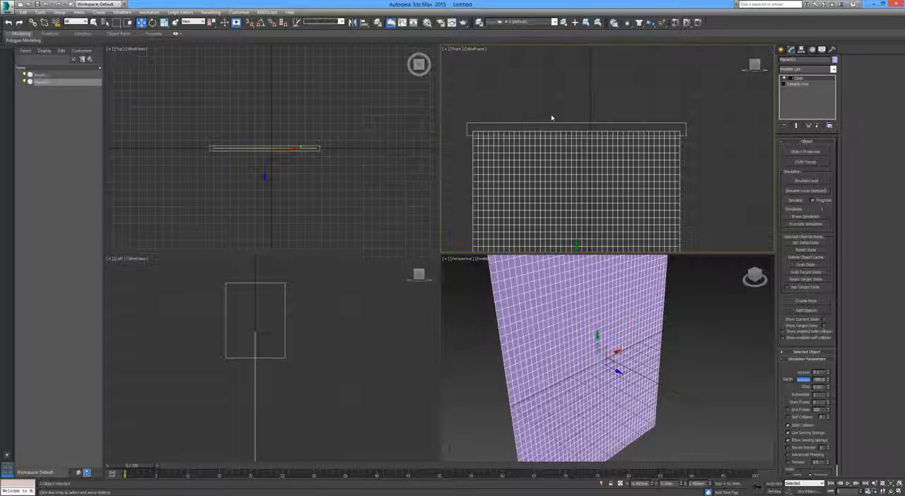
Select the top row of the plane's vertices at the Cloth modifier's Group level and make a group named Top
left_click(785, 79)
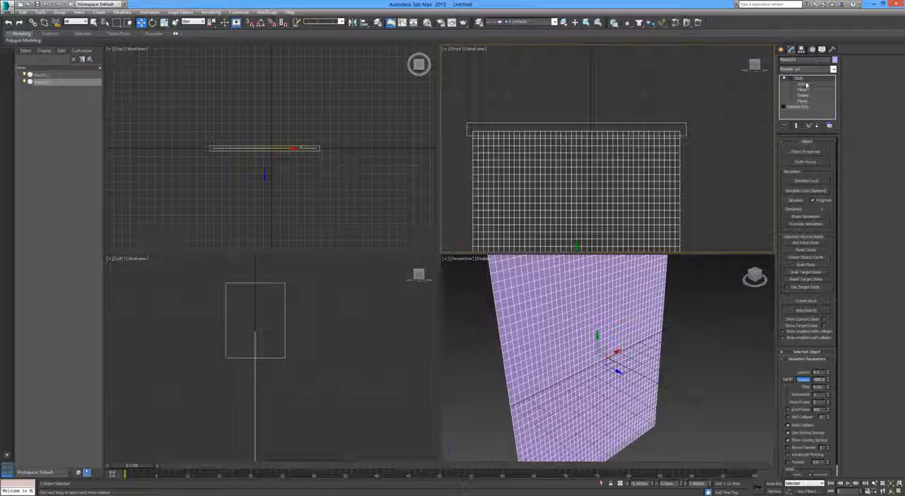
left_click(806, 84)
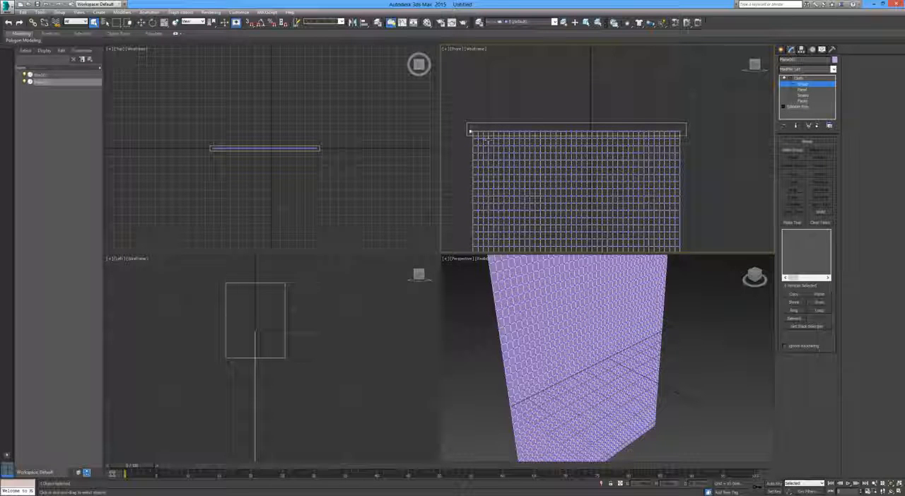
left_click_drag(469, 128, 531, 141)
left_click_drag(681, 140, 683, 137)
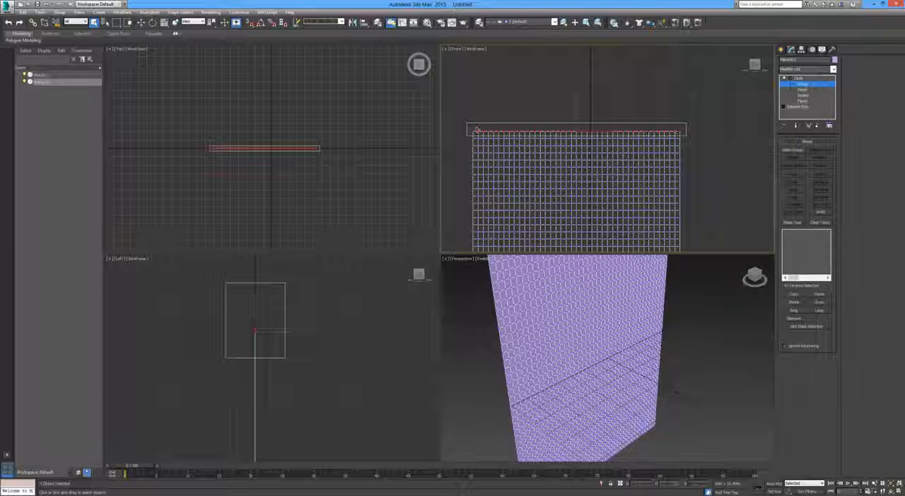
left_click(804, 148)
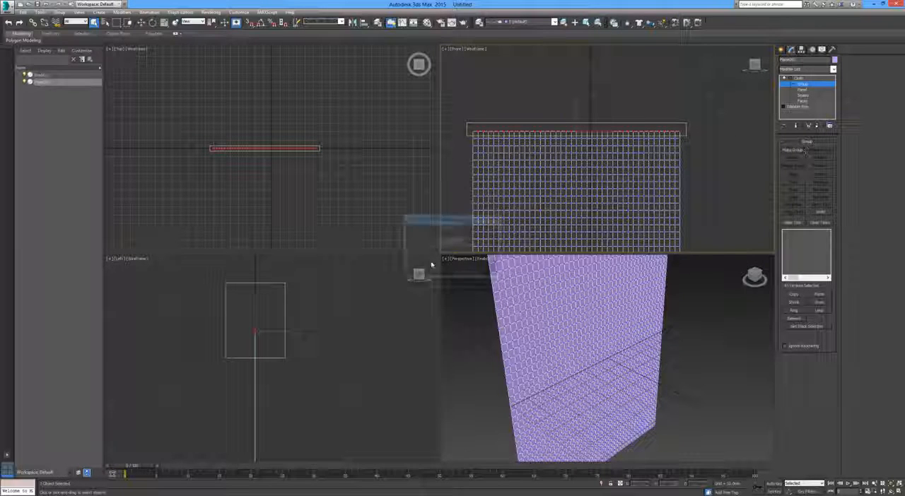
type("Top")
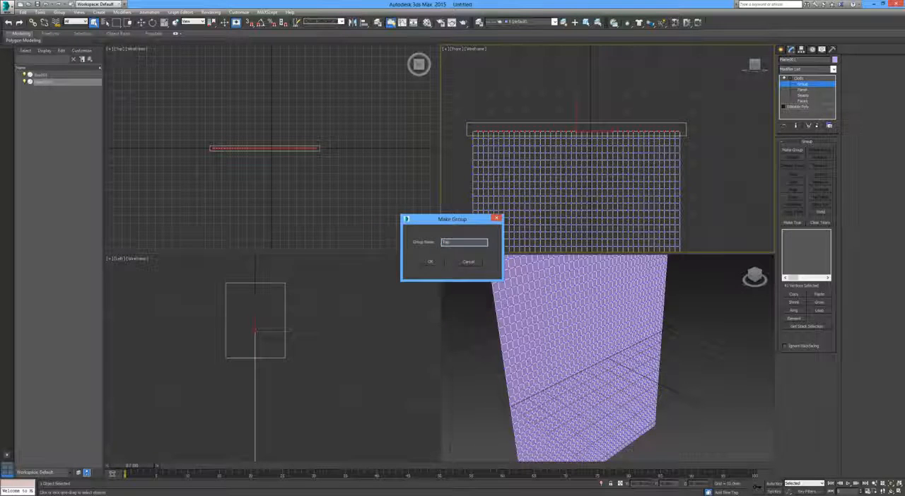
left_click(429, 262)
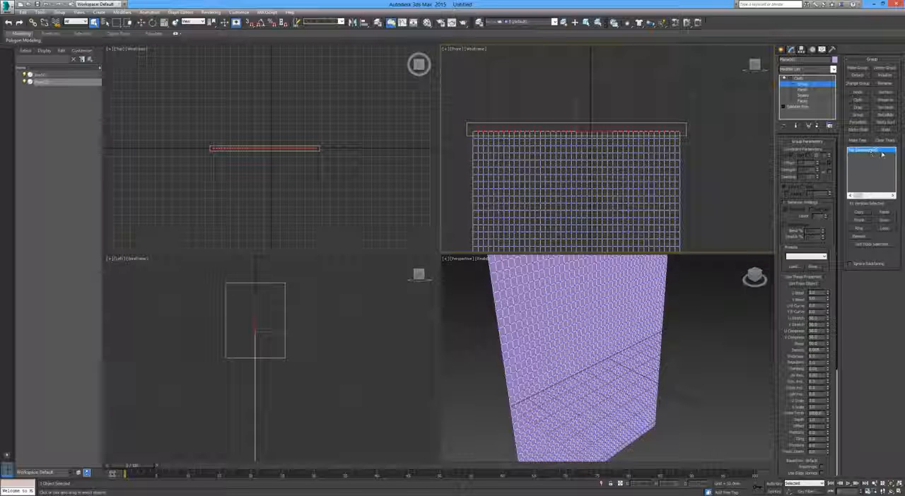
Constrain the Top vertex group to the box as a Node and return to the main Cloth level
left_click(858, 92)
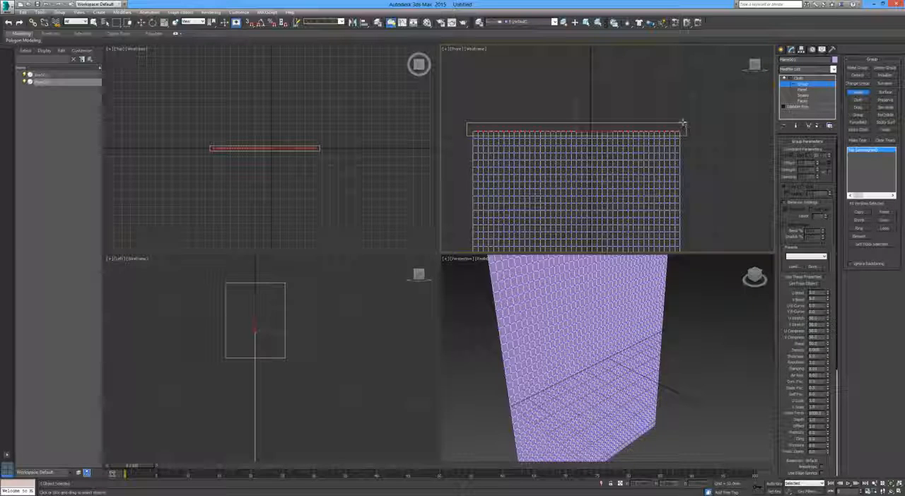
left_click(683, 125)
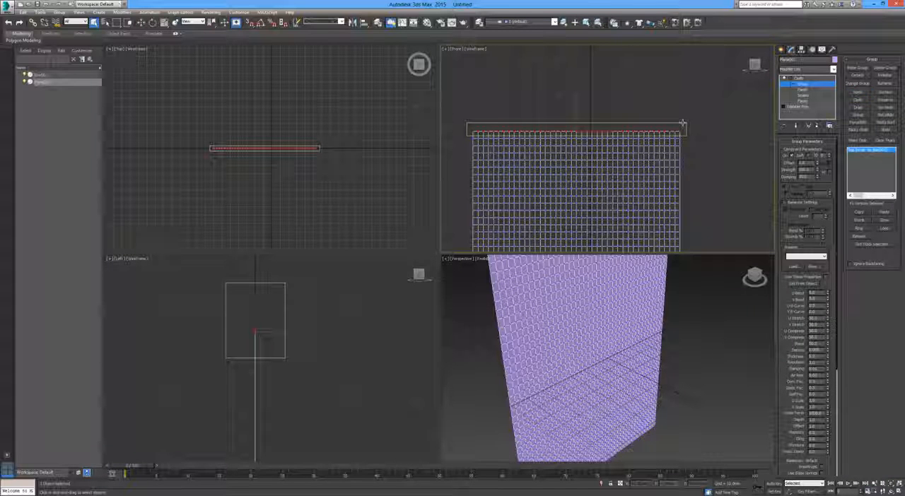
left_click(799, 78)
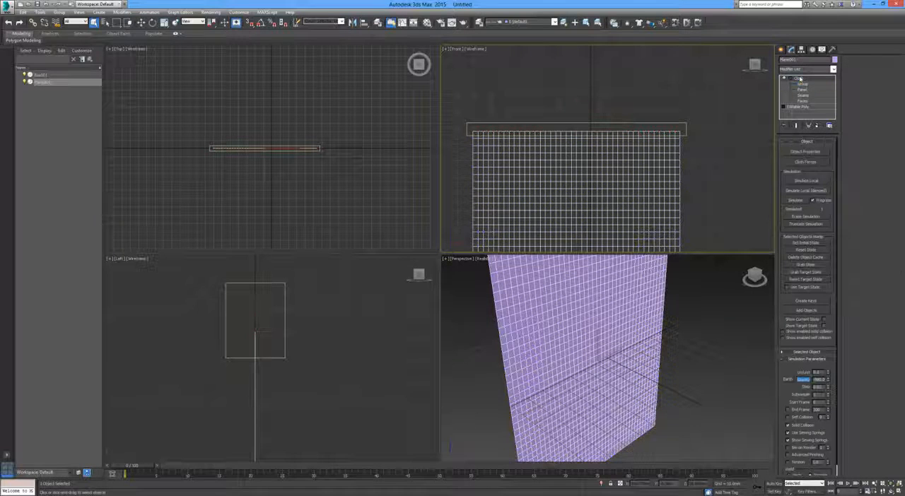
Enable Self Collision in the cloth simulation parameters
left_click(789, 417)
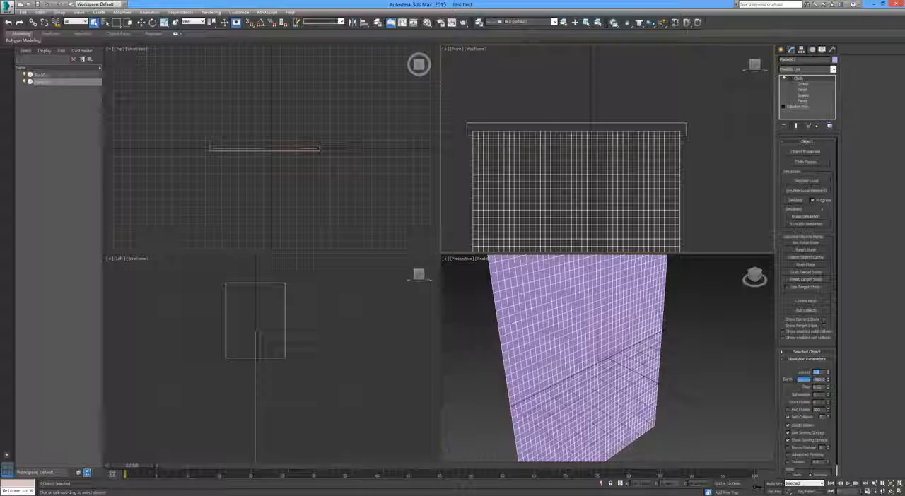
scroll(616, 182, "down", 3)
scroll(617, 182, "up", 2)
scroll(611, 141, "up", 1)
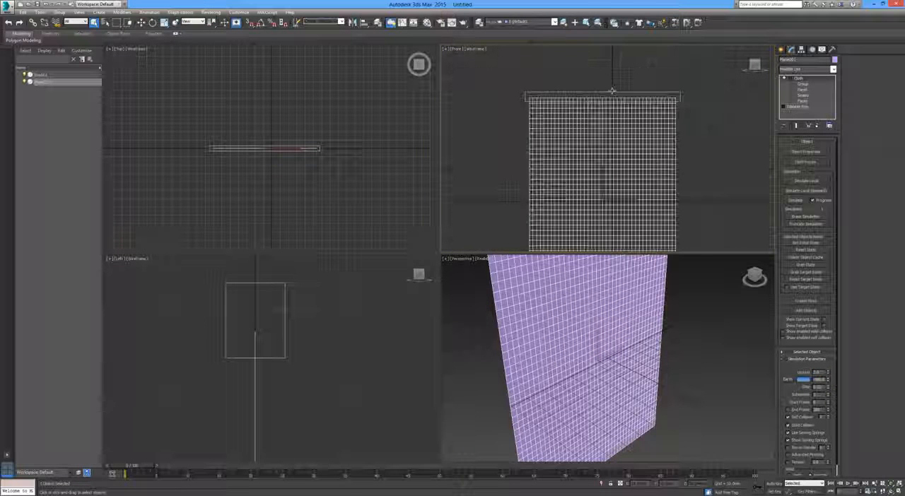
middle_click_drag(608, 137, 610, 102)
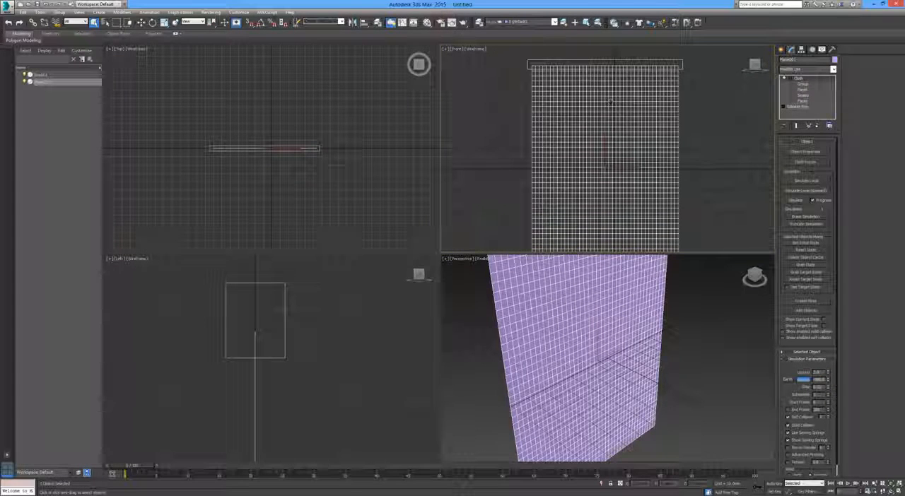
Run Simulate Local on the cloth and scale the box progressively narrower along X to gather the cloth into folds
left_click(804, 181)
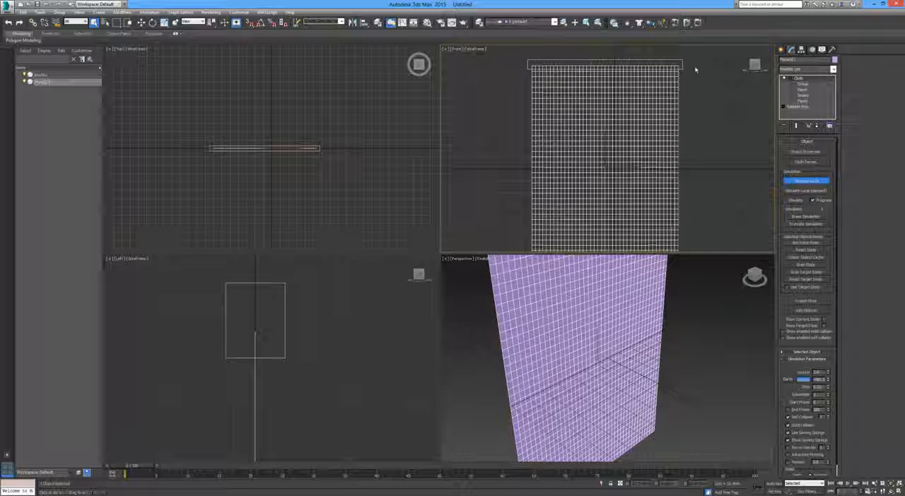
middle_click_drag(619, 84, 608, 105)
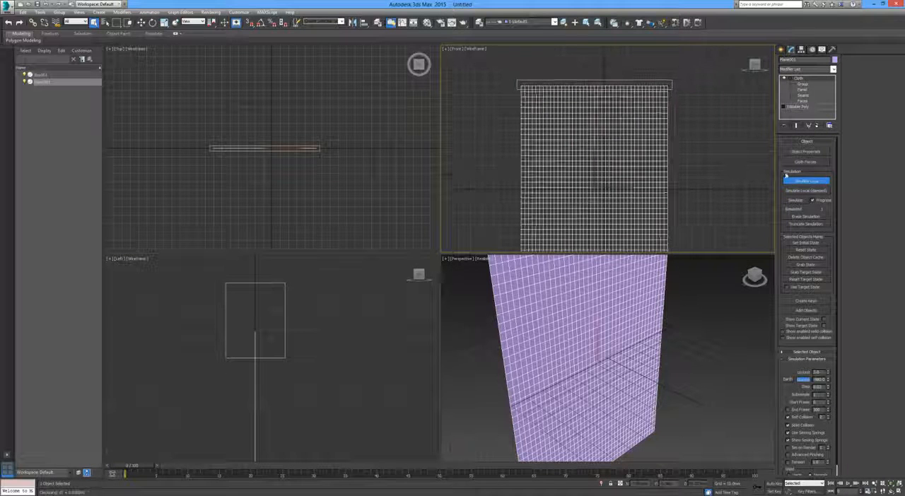
left_click(635, 82)
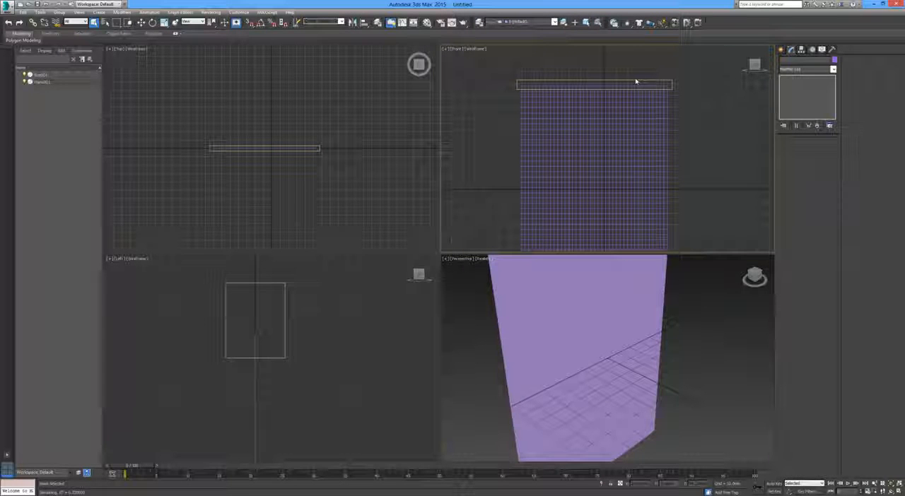
key("r")
mouse_move(628, 85)
left_mouse_down()
mouse_move(638, 85)
mouse_move(620, 84)
left_mouse_up()
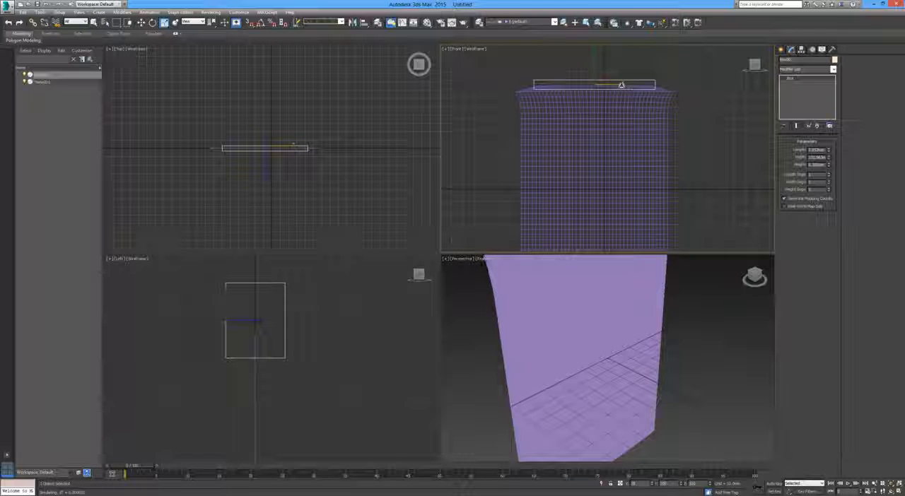
left_click_drag(621, 85, 614, 85)
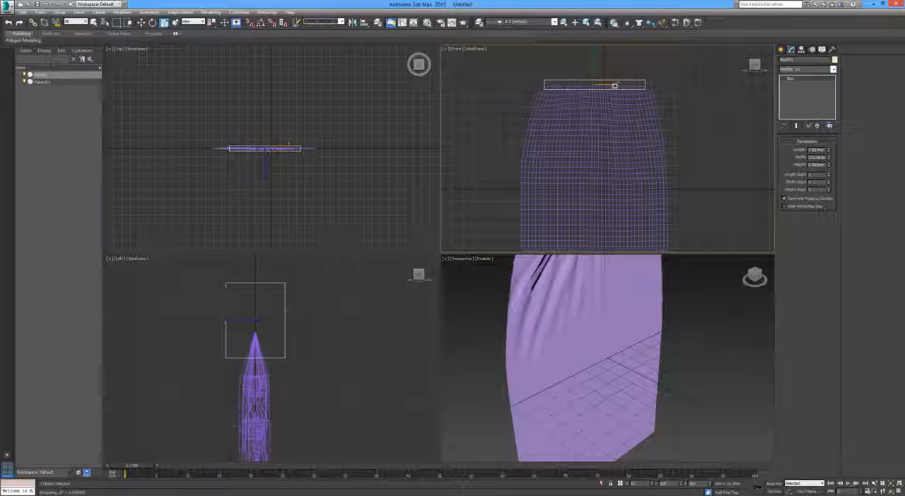
left_click_drag(614, 85, 598, 86)
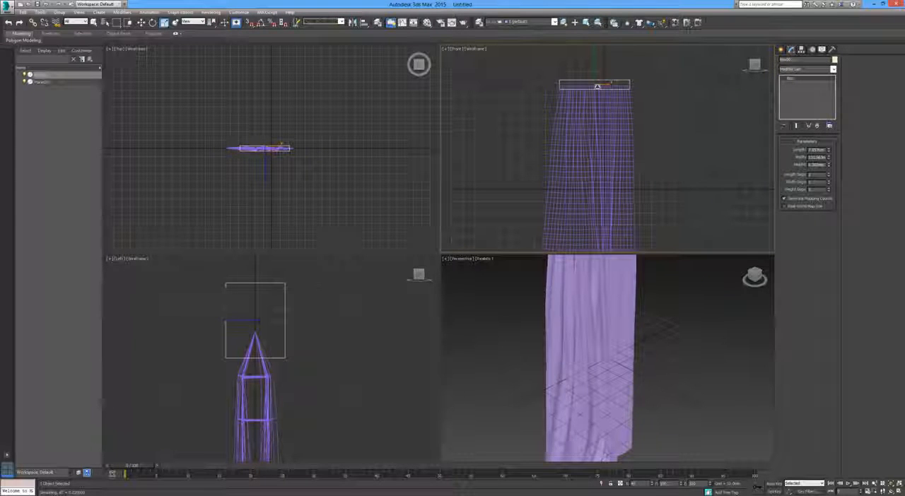
left_click_drag(596, 86, 578, 86)
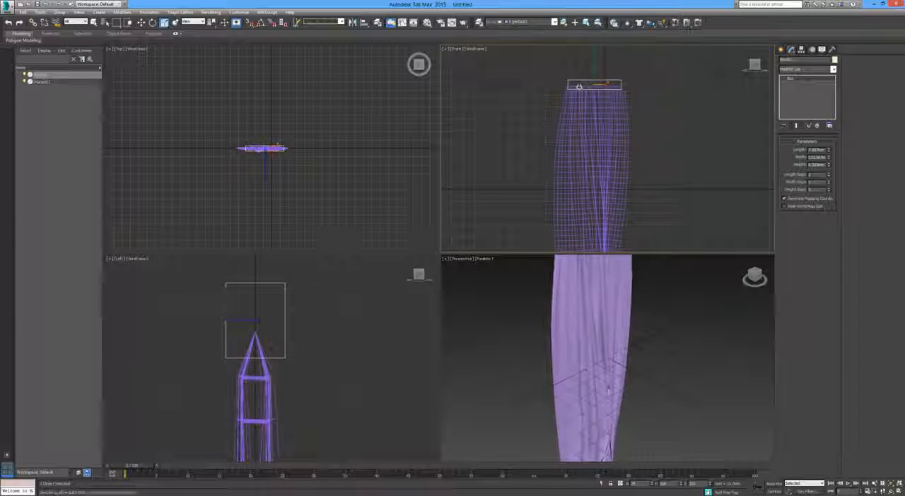
Examine the gathered cloth and its box in the perspective view while the local simulation runs
key("w")
middle_click_drag(649, 349, 613, 365, "alt")
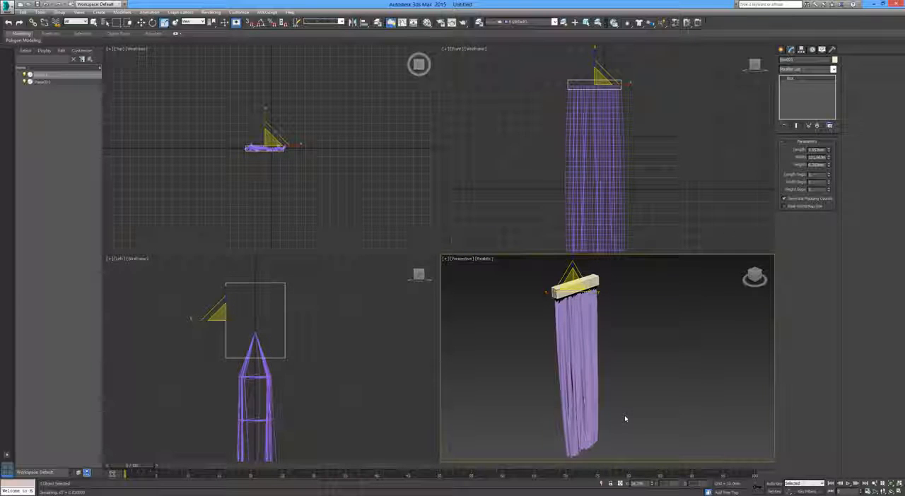
middle_click_drag(624, 418, 590, 380, "alt")
left_click(589, 380)
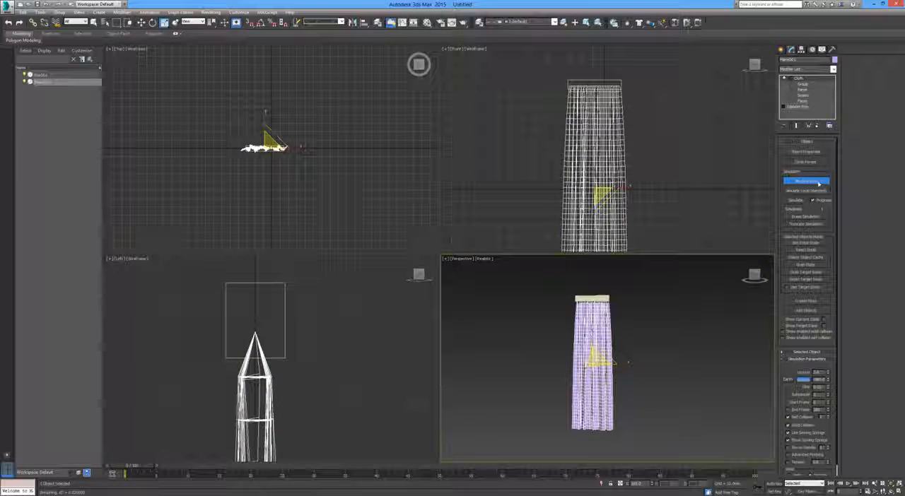
left_click(654, 355)
mouse_move(606, 356)
middle_mouse_down("alt")
mouse_move(641, 365)
mouse_move(601, 367)
middle_mouse_up("alt")
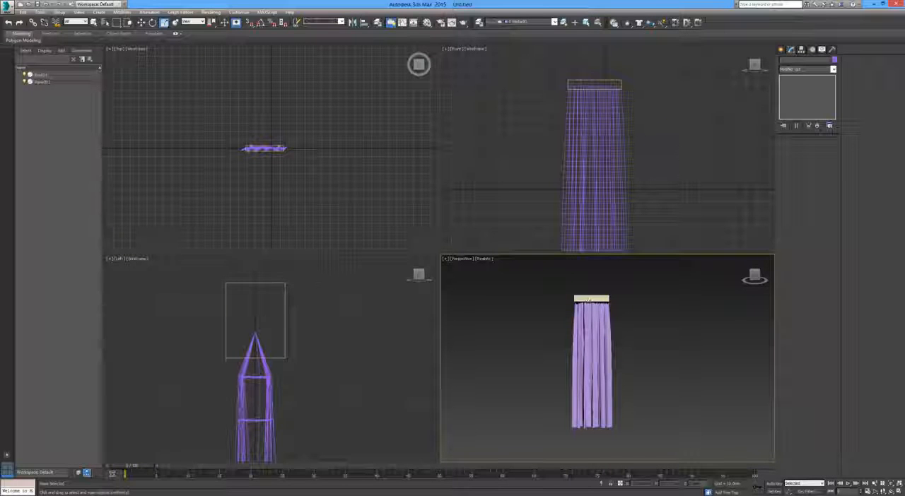
left_click(587, 300)
left_click(605, 324)
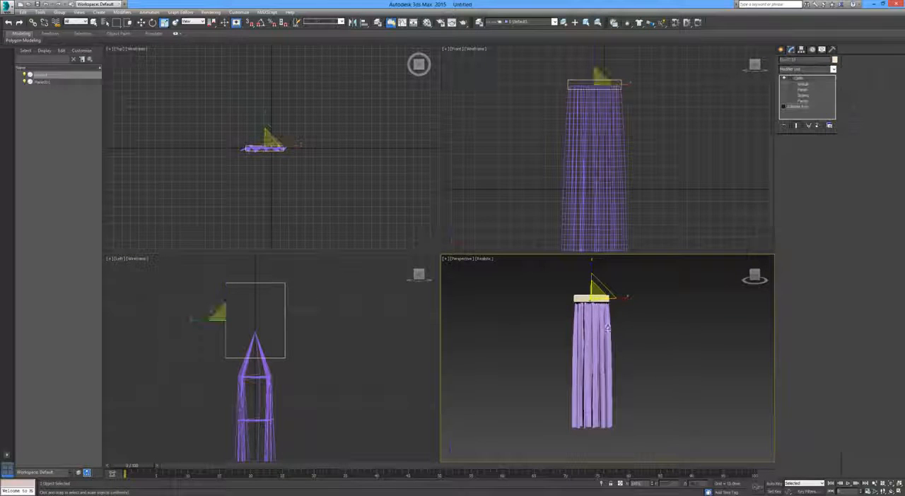
left_click(806, 181)
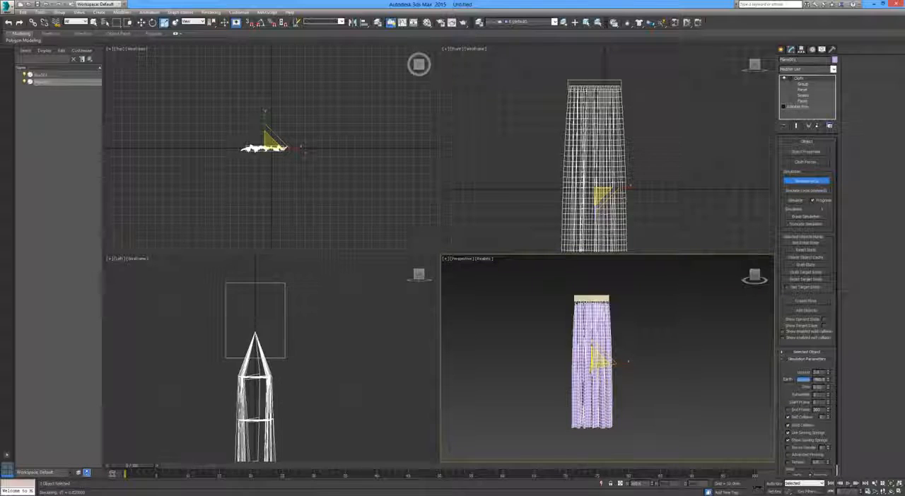
Scale the box along X back out to roughly the plane's full width, flattening the cloth
left_click(600, 298)
left_click_drag(620, 299, 658, 300)
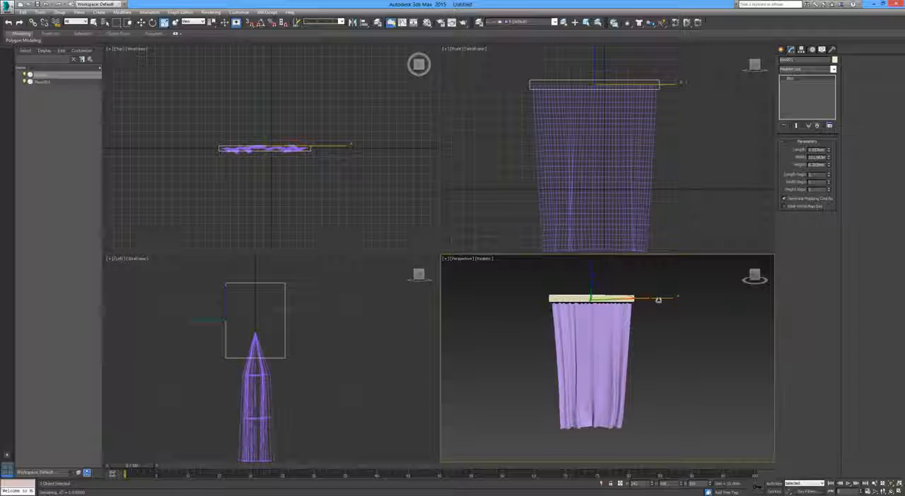
left_click_drag(658, 300, 670, 302)
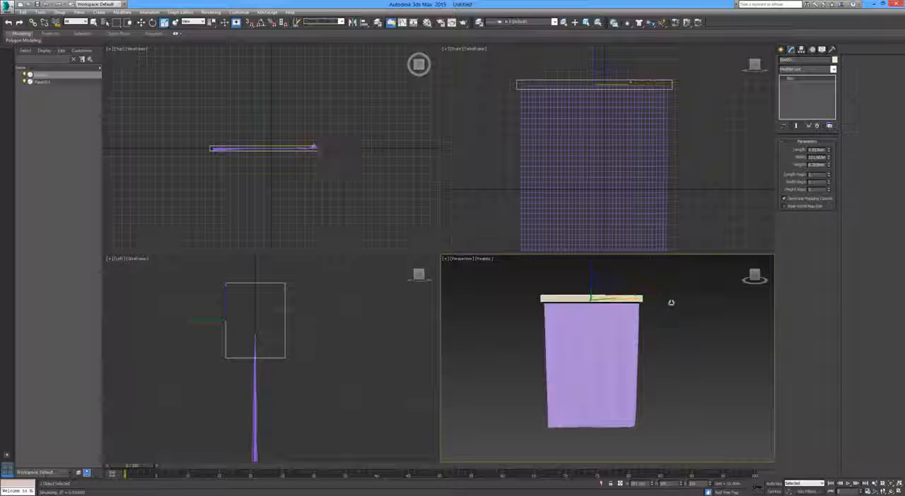
Clone the top box as a Copy moved down to about the middle of the cloth and name it MiddleBox
key("w")
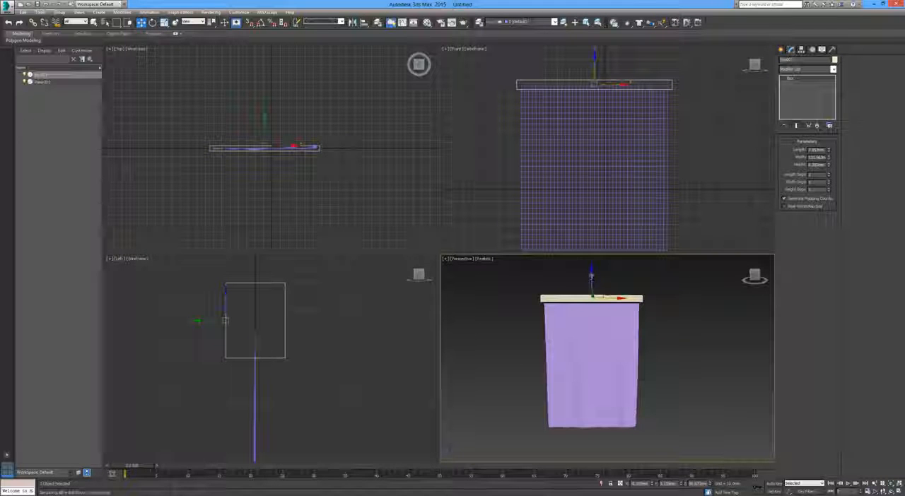
mouse_move(597, 282)
left_mouse_down("shift")
mouse_move(598, 378)
mouse_move(600, 345)
left_mouse_up("shift")
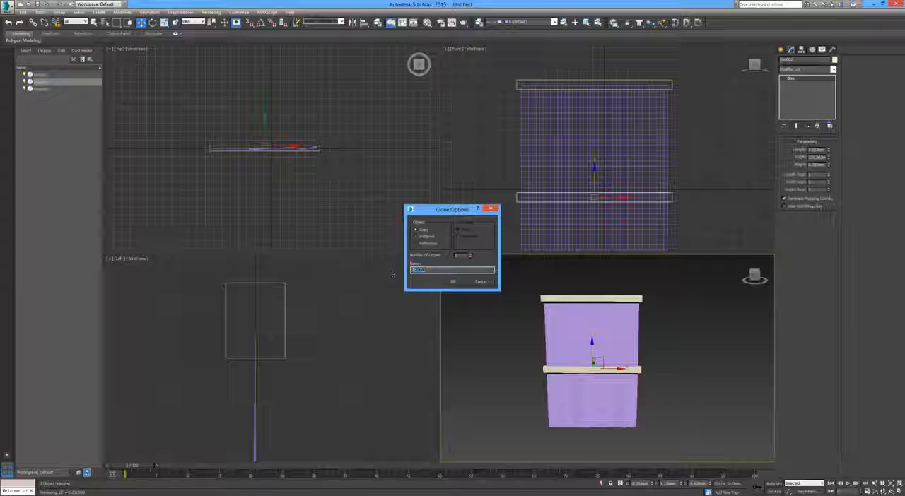
type("Middle")
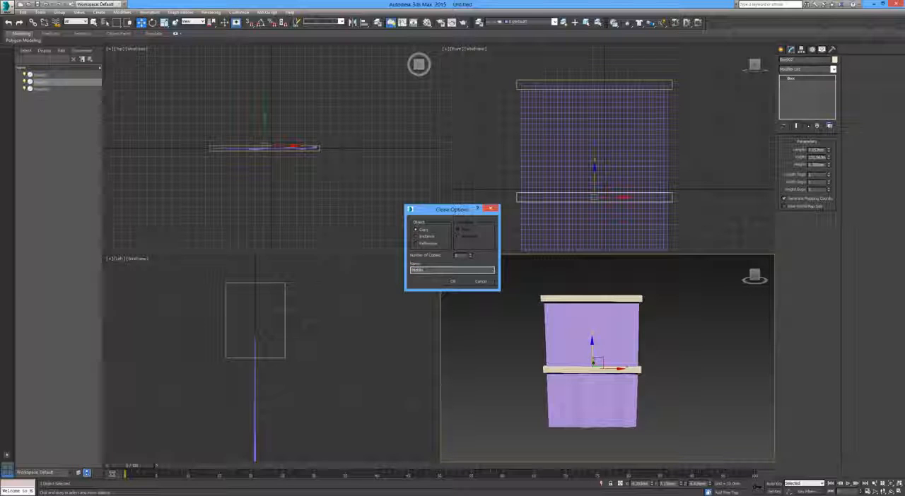
key("Return")
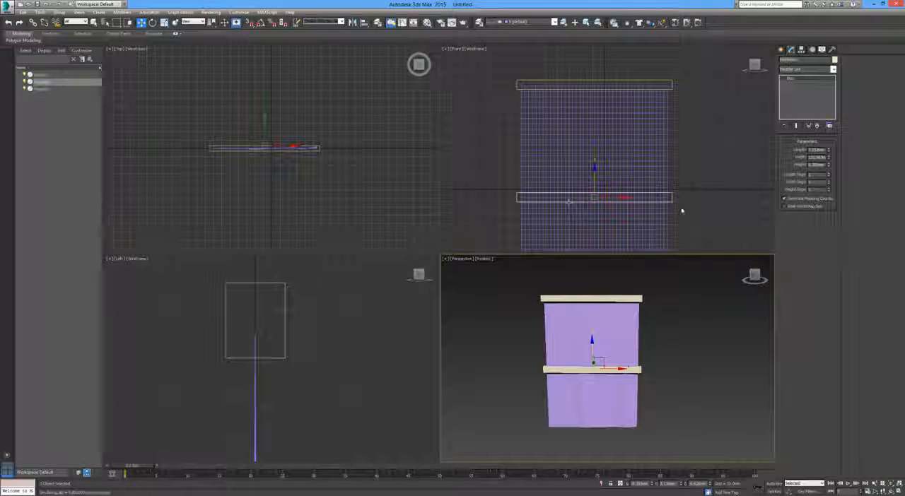
Select the plane's vertex row inside the middle box at the Cloth modifier's Group level and make a group named Mid
middle_click_drag(660, 209, 657, 192)
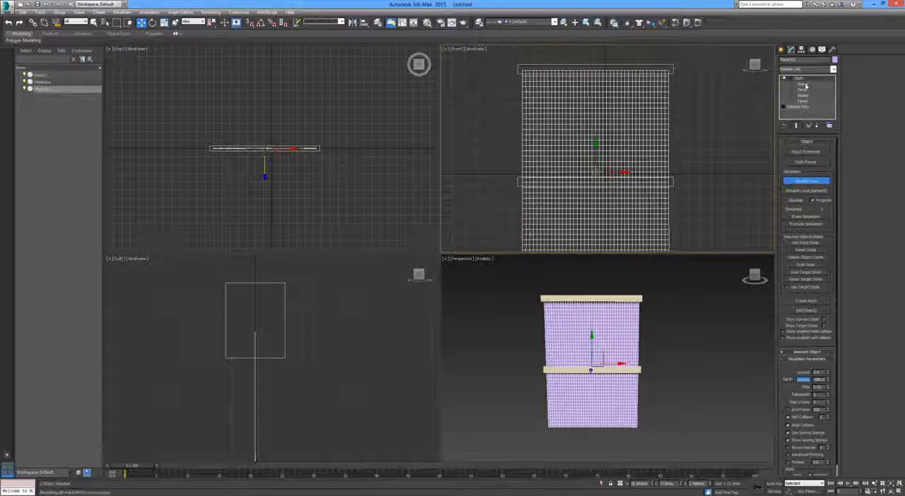
left_click(803, 85)
scroll(553, 184, "up", 4)
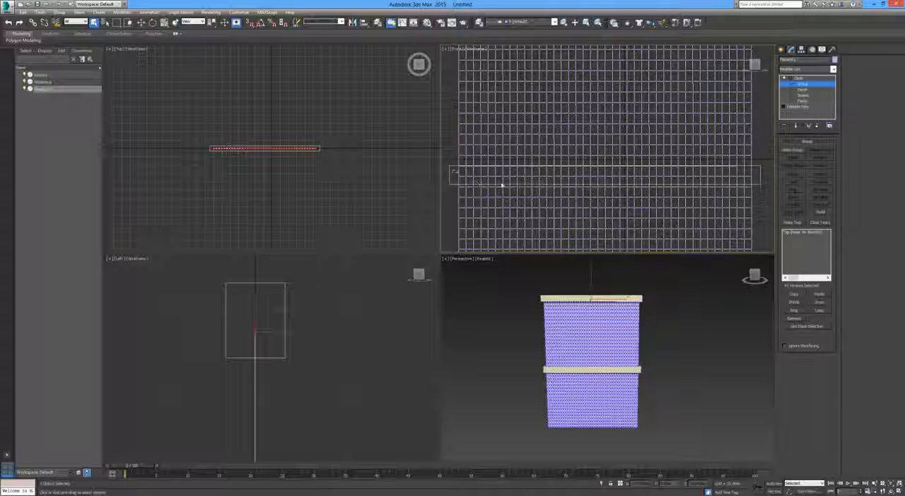
left_click_drag(762, 183, 760, 182)
left_click(794, 149)
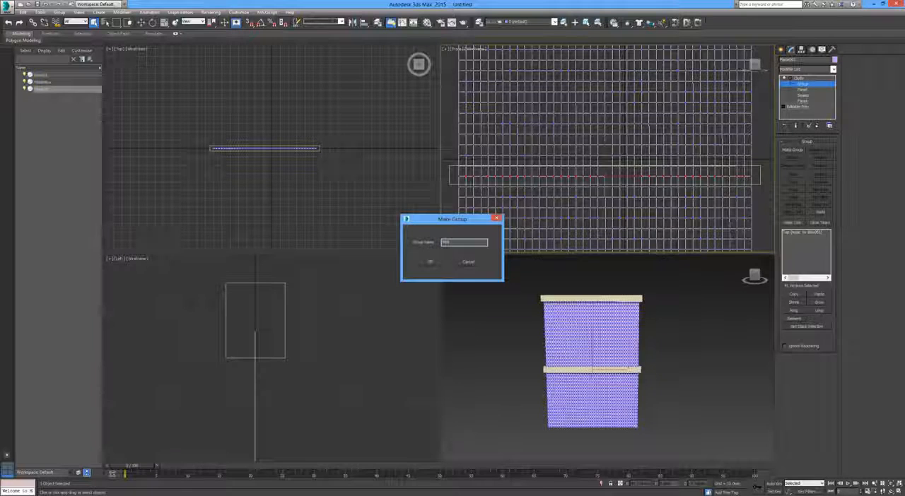
left_click(429, 262)
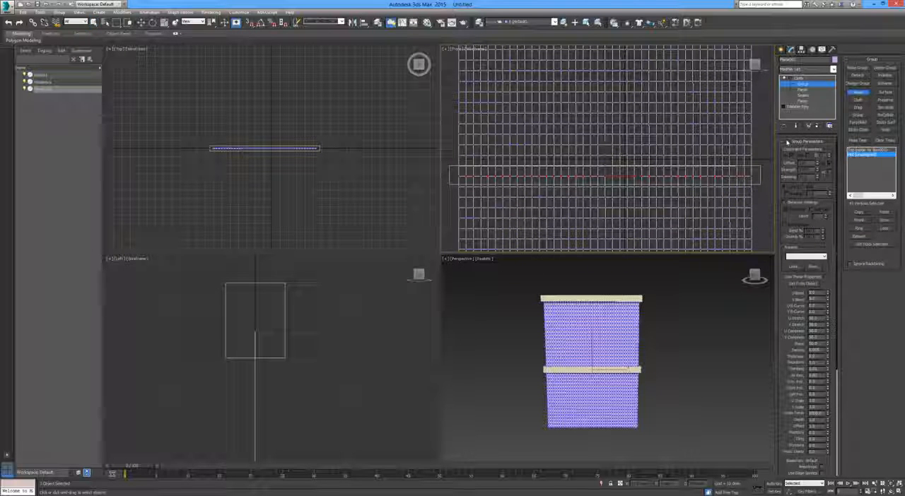
Constrain the Mid vertex group to MiddleBox as a Node and return to the main Cloth level
left_click(871, 156)
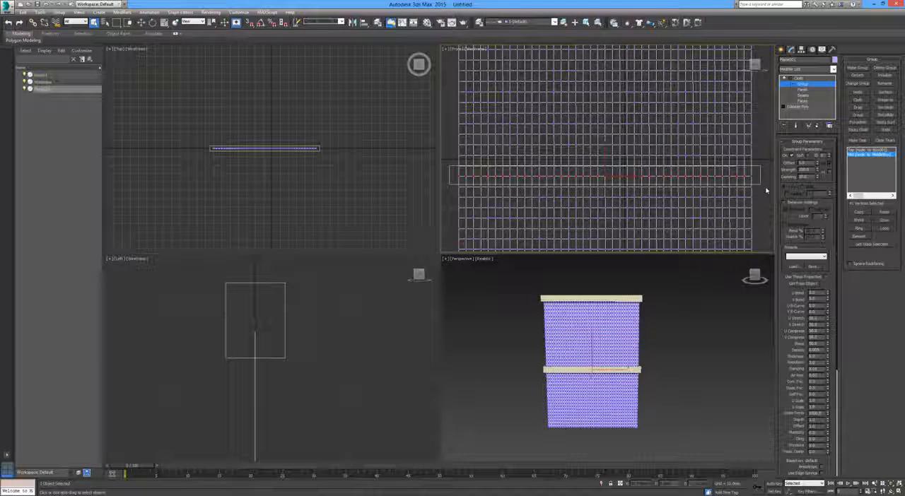
scroll(764, 185, "down", 5)
scroll(732, 176, "down", 2)
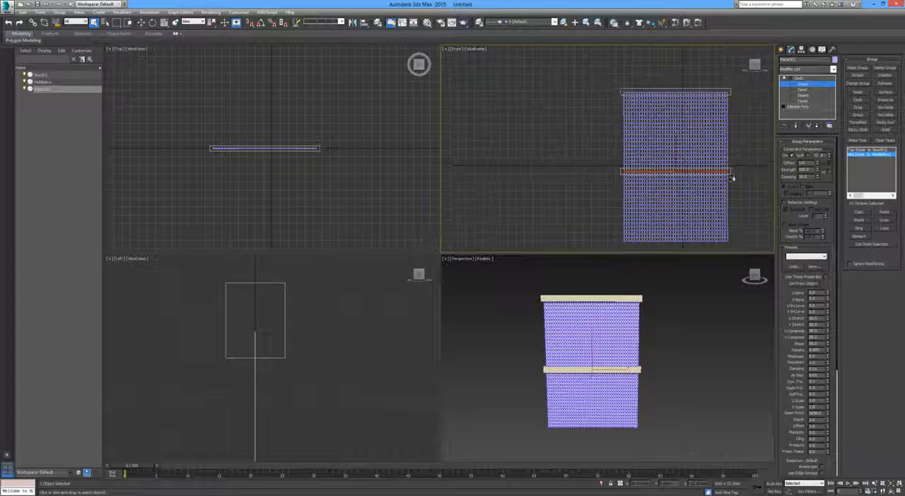
left_click(803, 82)
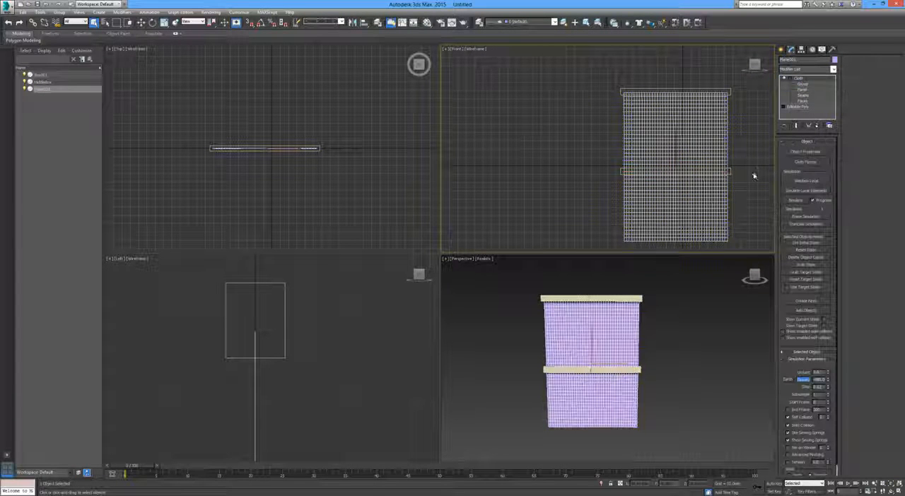
Run Simulate Local again and scale the top box along X to roughly half its width to gather the cloth's upper edge
middle_click_drag(754, 176, 696, 162)
left_click(820, 182)
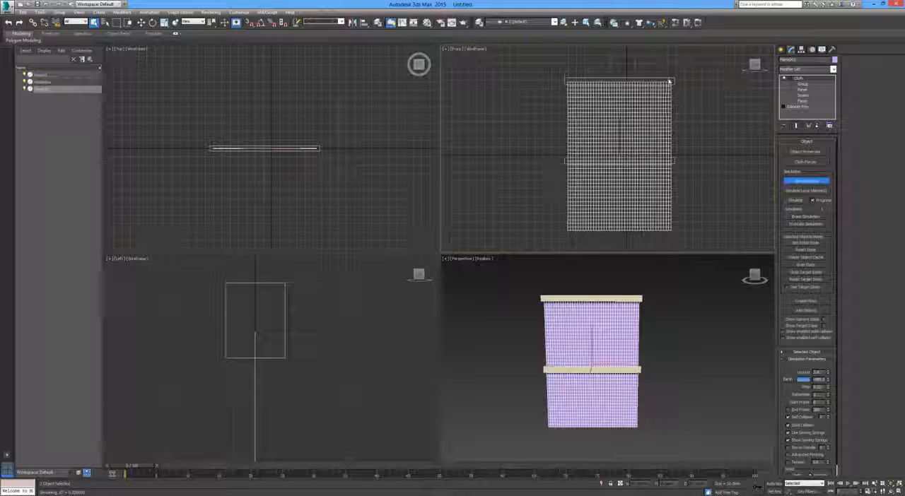
left_click(668, 78)
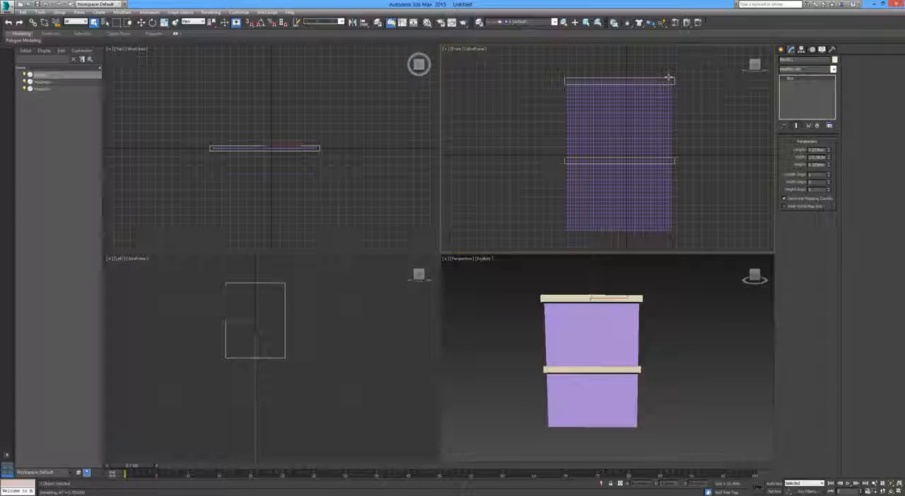
key("r")
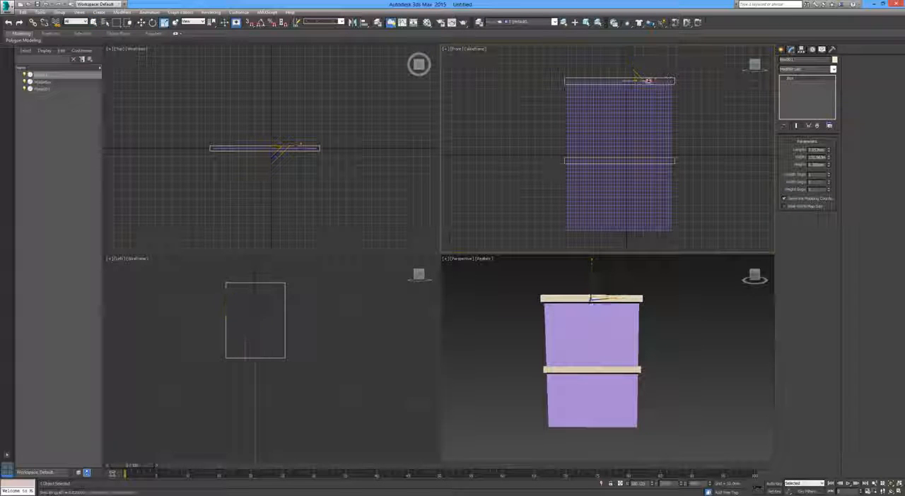
left_click_drag(650, 80, 627, 82)
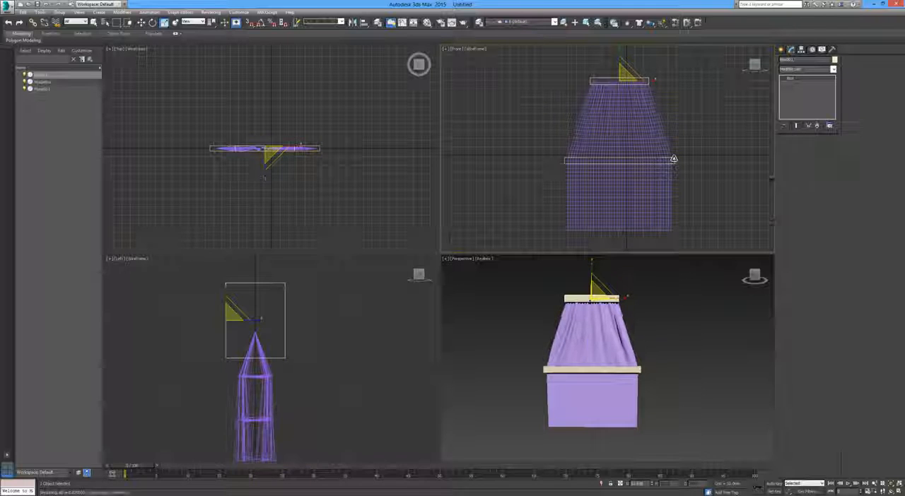
Scale the middle box along X until it is narrower than the top box, cinching the curtain at its middle
left_click(644, 160)
left_click_drag(649, 161, 629, 162)
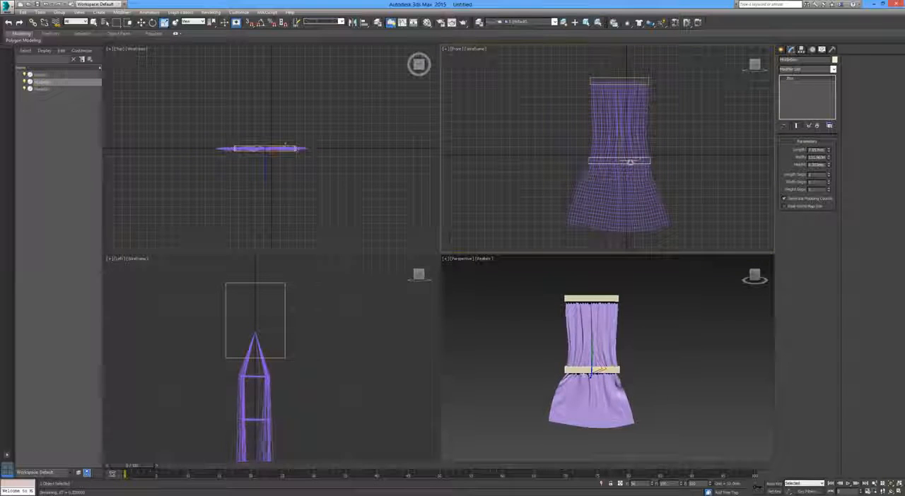
left_click_drag(630, 161, 598, 167)
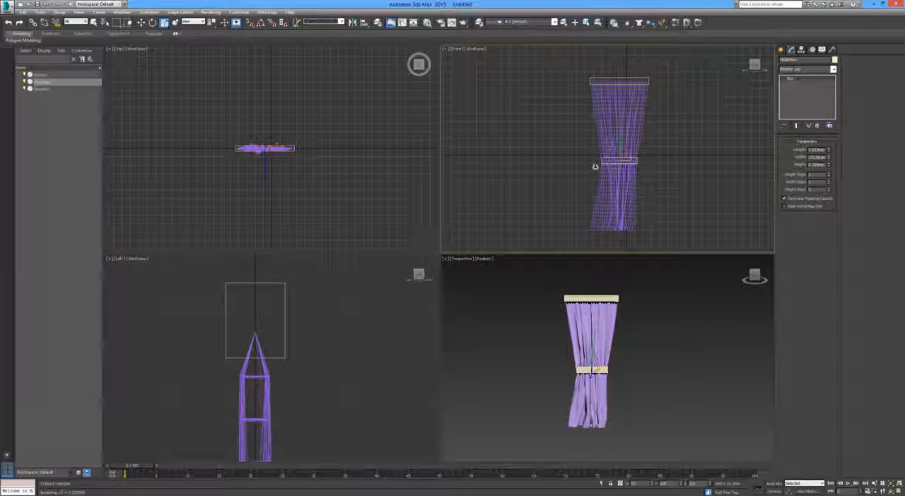
left_click_drag(594, 167, 593, 168)
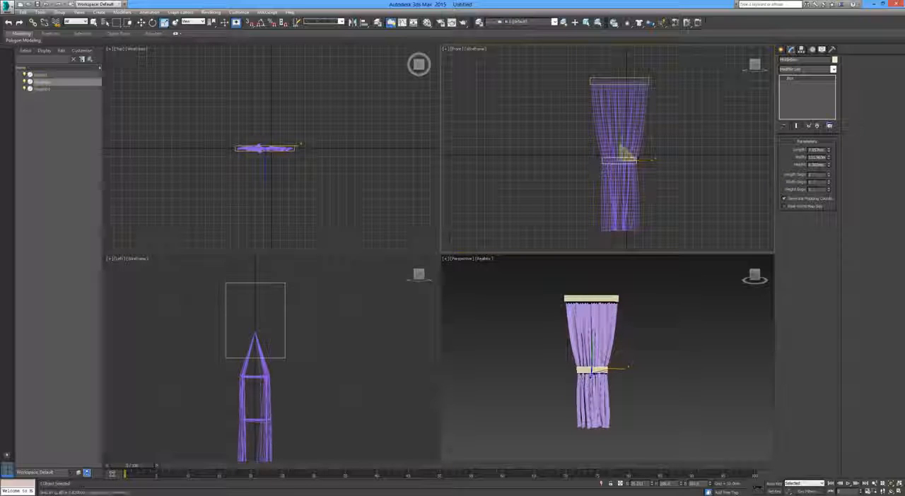
Rotate the middle box slightly clockwise in the front view to tilt the curtain's tie, and switch to scaling
key("e")
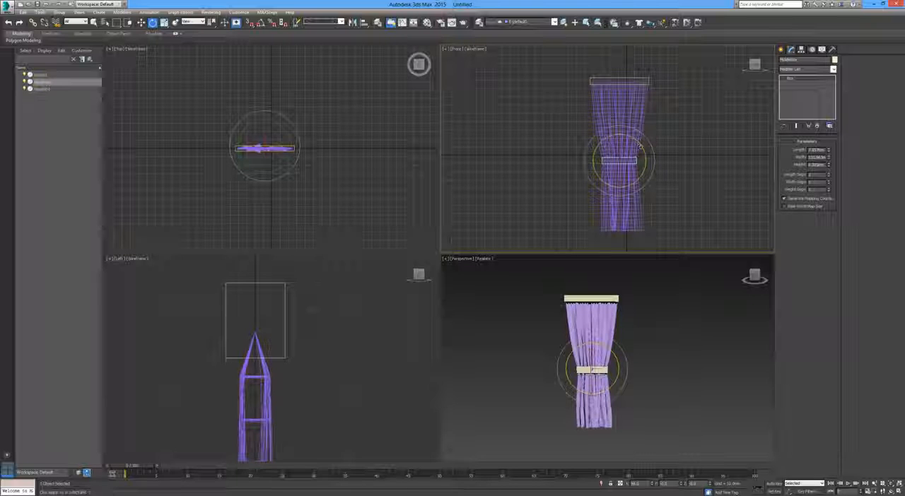
left_click_drag(639, 147, 639, 159)
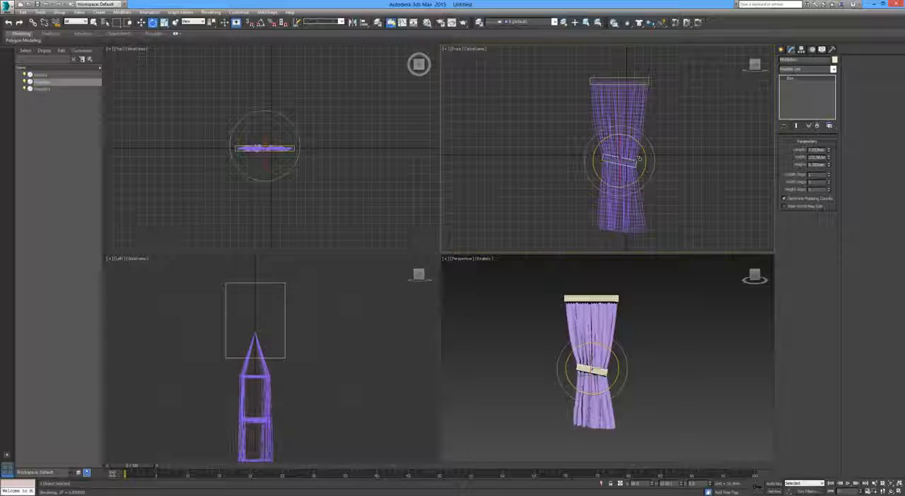
key("w")
key("r")
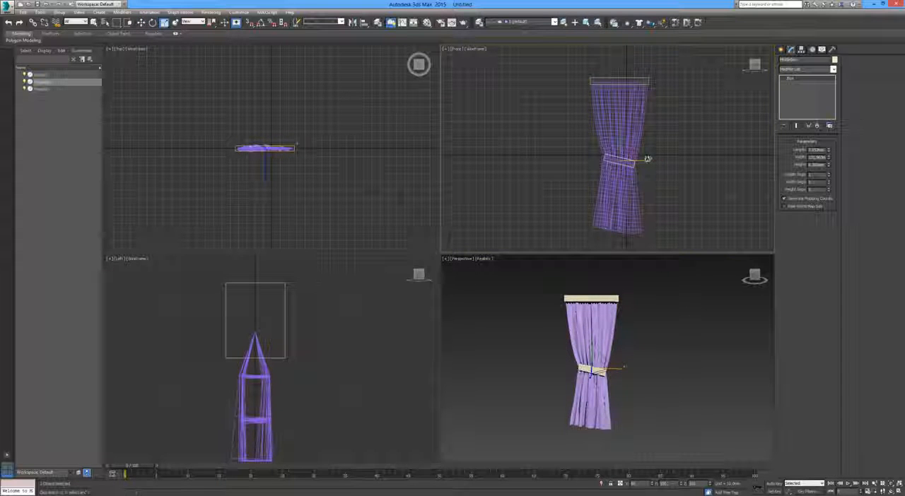
Scale the middle box slightly narrower along X, and move the top box along positive X to slant the upper curtain
left_click_drag(644, 158, 640, 159)
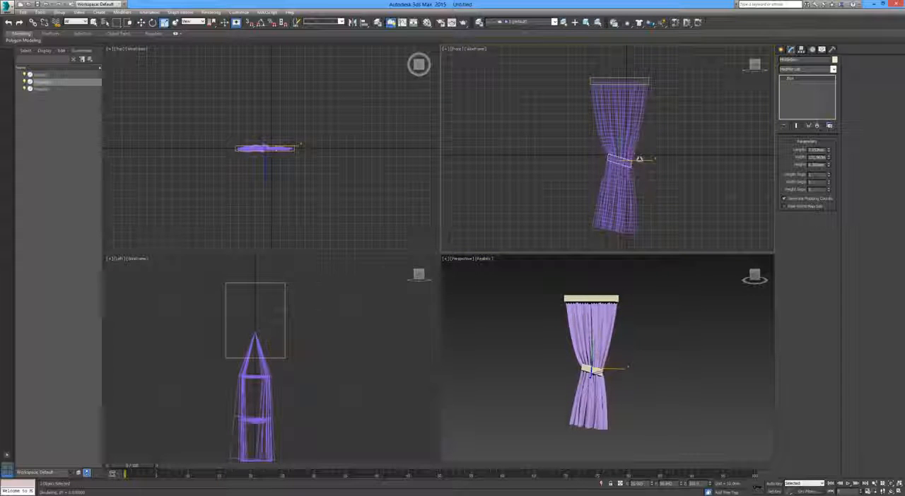
key("w")
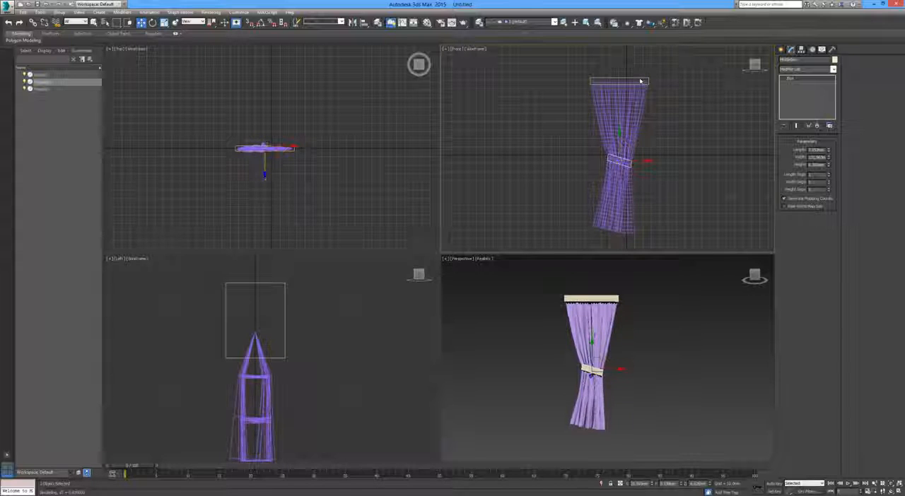
left_click(641, 82)
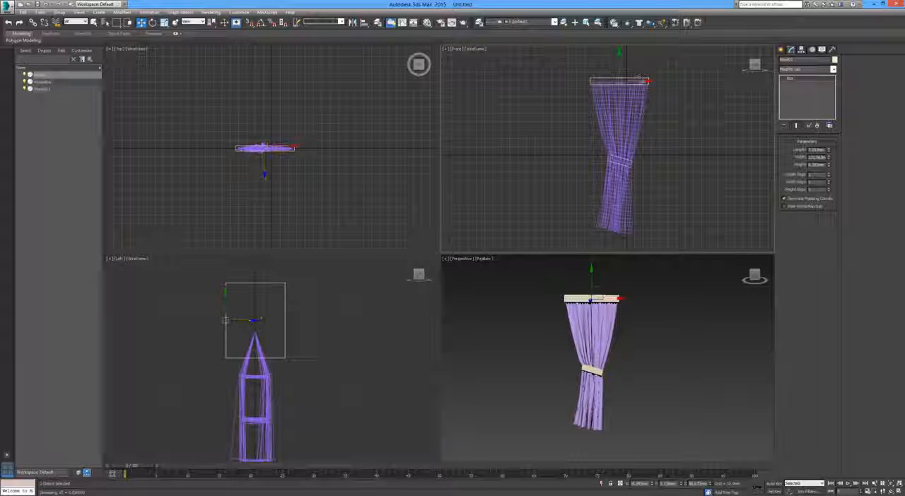
left_click_drag(644, 82, 658, 82)
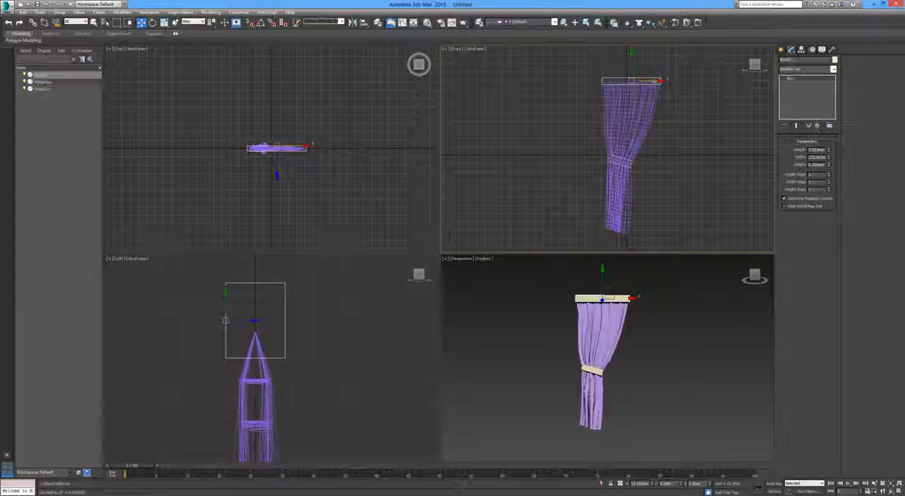
left_click_drag(655, 81, 663, 81)
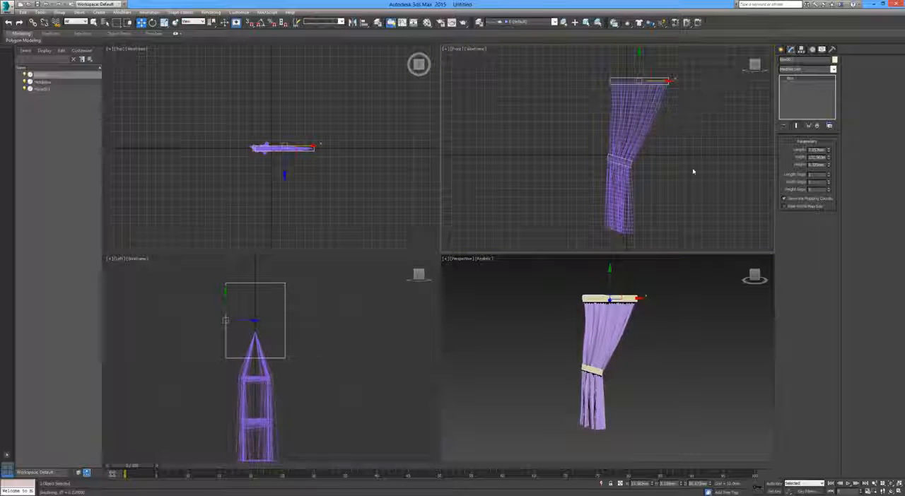
middle_click_drag(693, 171, 646, 174)
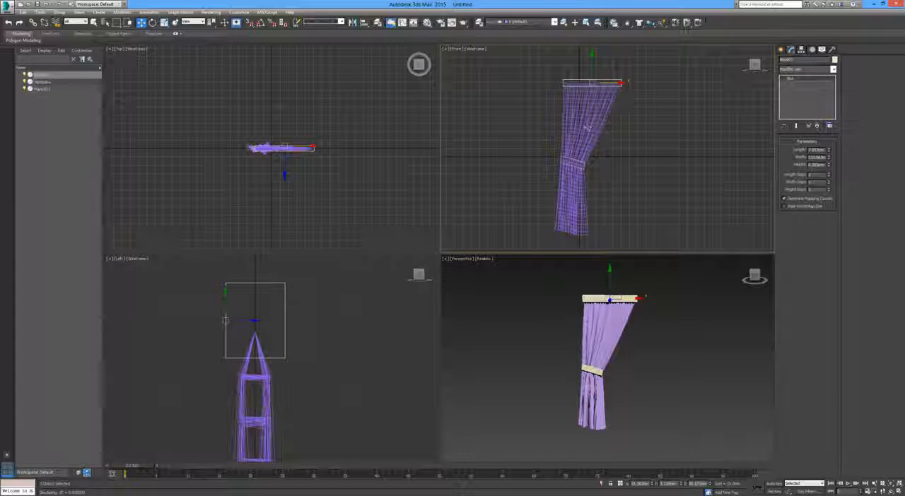
Stop the cloth plane's Simulate Local run and examine the folds around the middle box in the perspective view
left_click(587, 127)
left_click(812, 182)
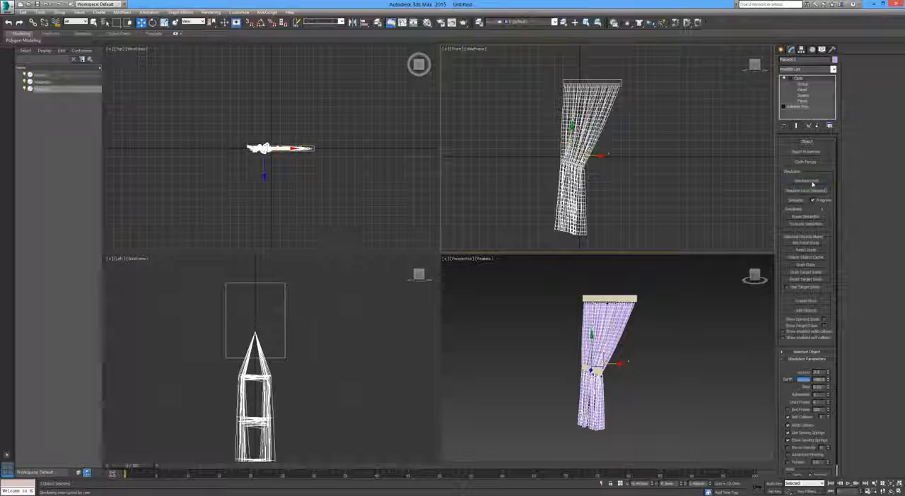
left_click(602, 201)
scroll(628, 396, "up", 5)
scroll(590, 400, "down", 5)
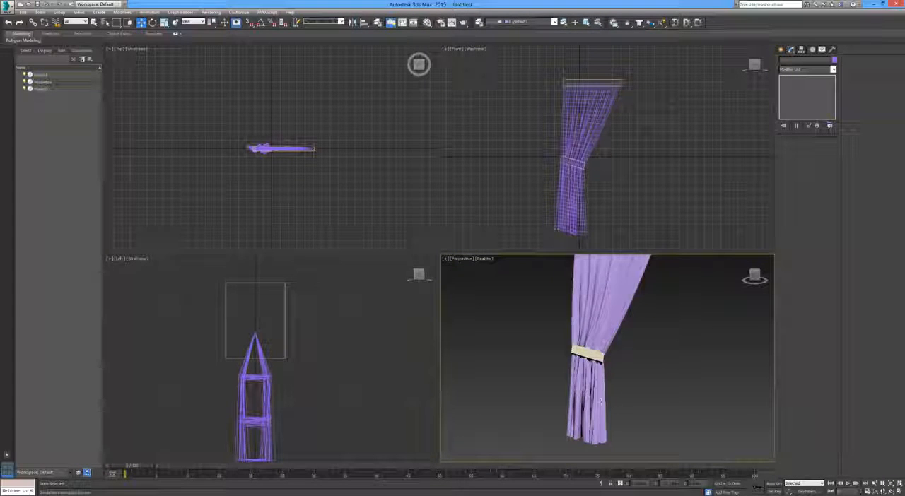
scroll(601, 366, "up", 4)
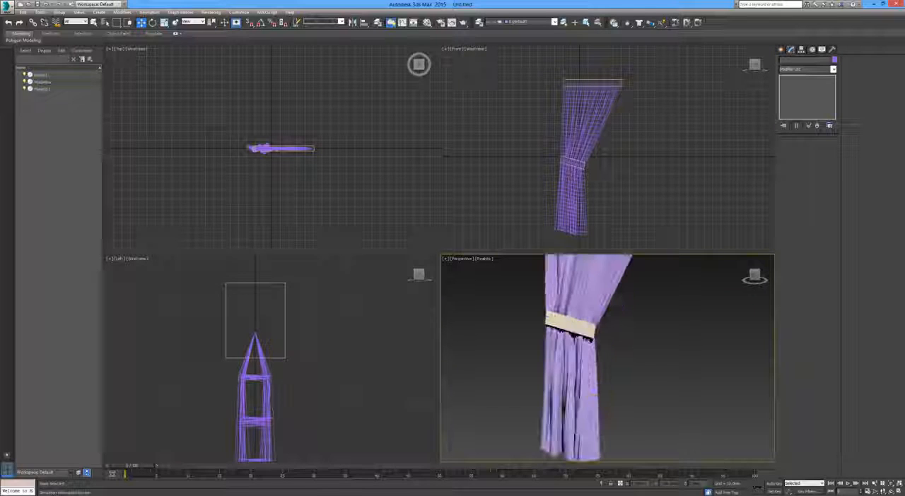
middle_click_drag(601, 366, 592, 416, "alt")
scroll(593, 410, "down", 3)
scroll(593, 410, "up", 3)
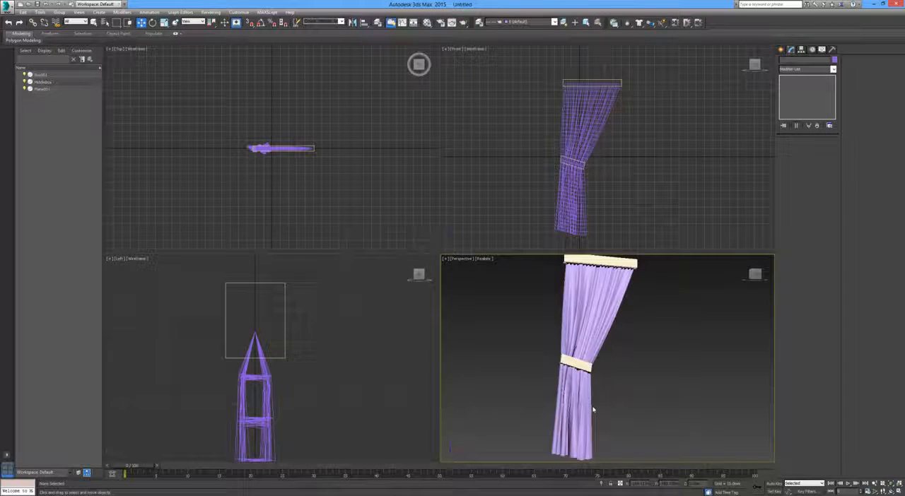
Undo the cloth simulation and the box transforms back to the flat plane with both boxes at full width
left_click(593, 410)
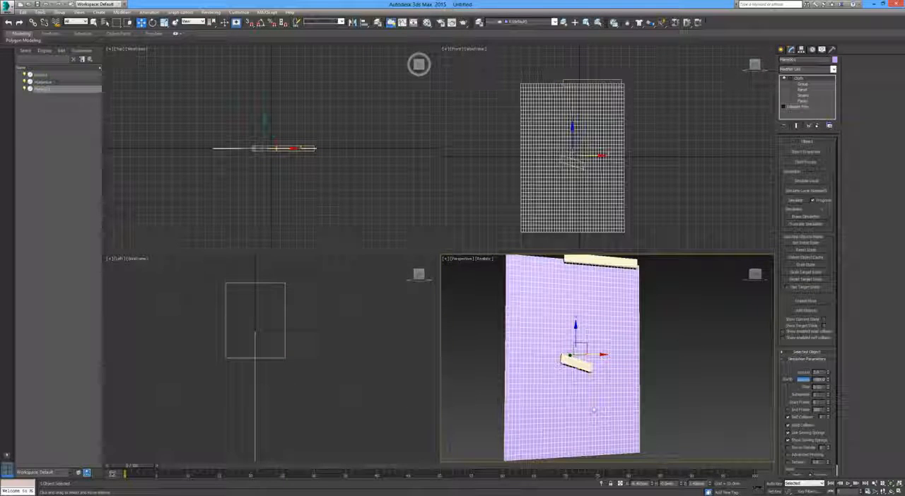
key("ctrl+z")
key("ctrl+z")
key("ctrl+z")
key("ctrl+z")
key("ctrl+z")
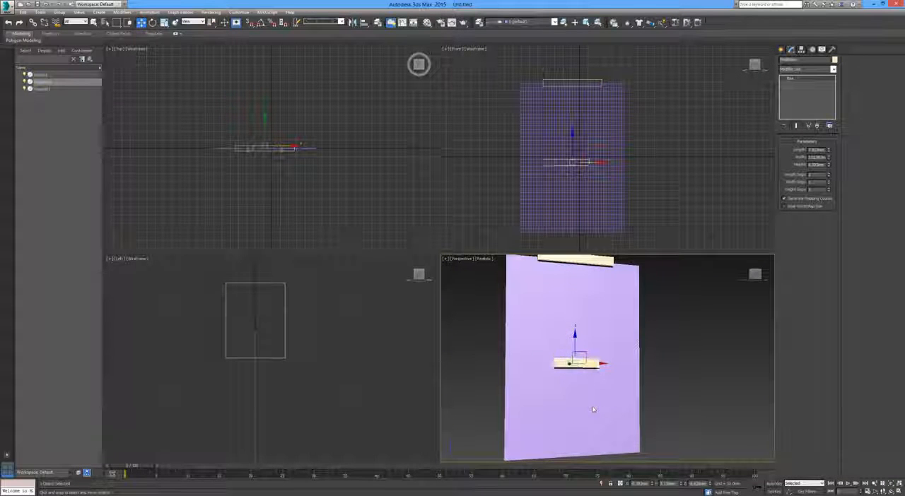
key("ctrl+z")
key("ctrl+z")
key("ctrl+z")
Start Simulate Local on the cloth plane and scale the top box along X to roughly half its width
middle_click_drag(596, 385, 595, 401)
left_click(601, 125)
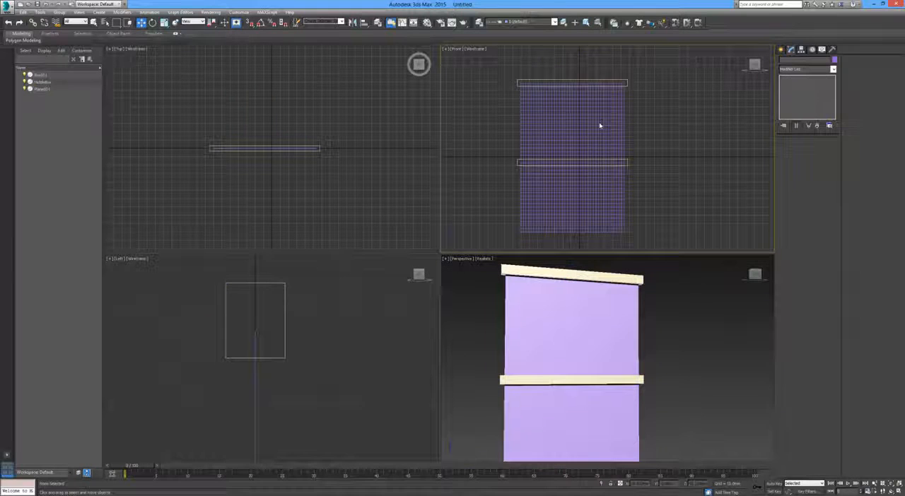
left_click(599, 126)
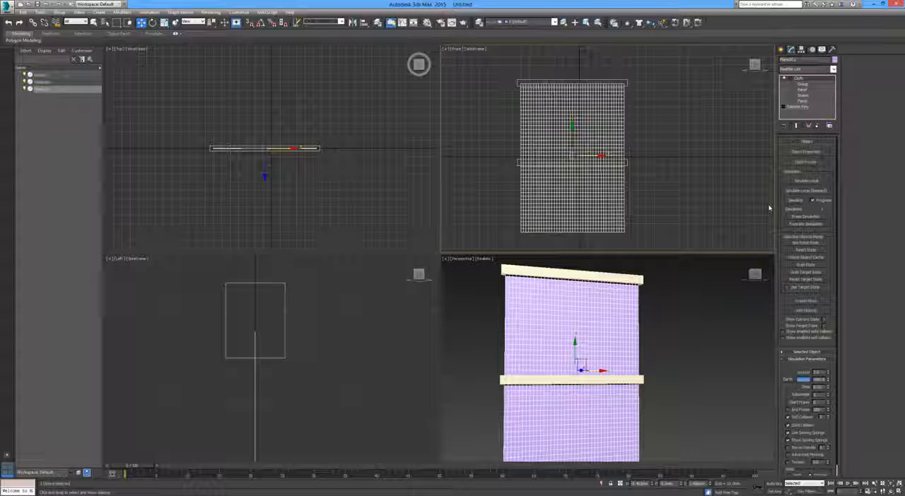
left_click(810, 183)
left_click(622, 82)
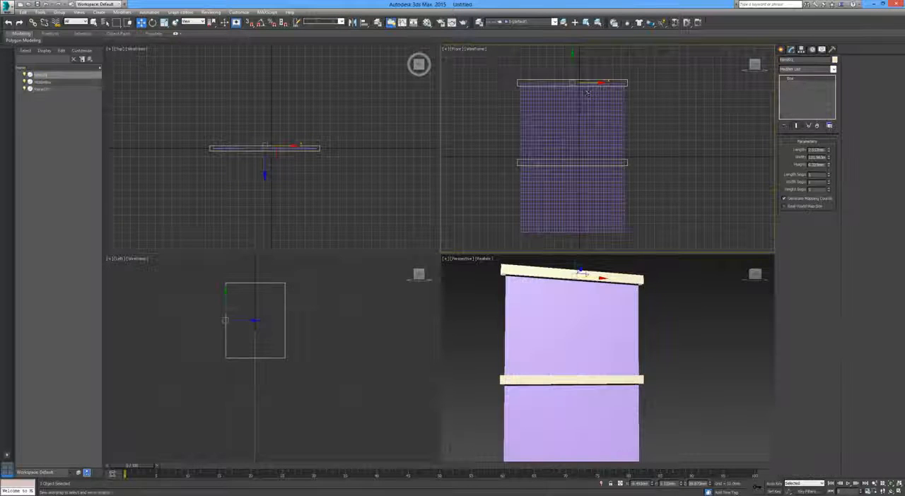
key("r")
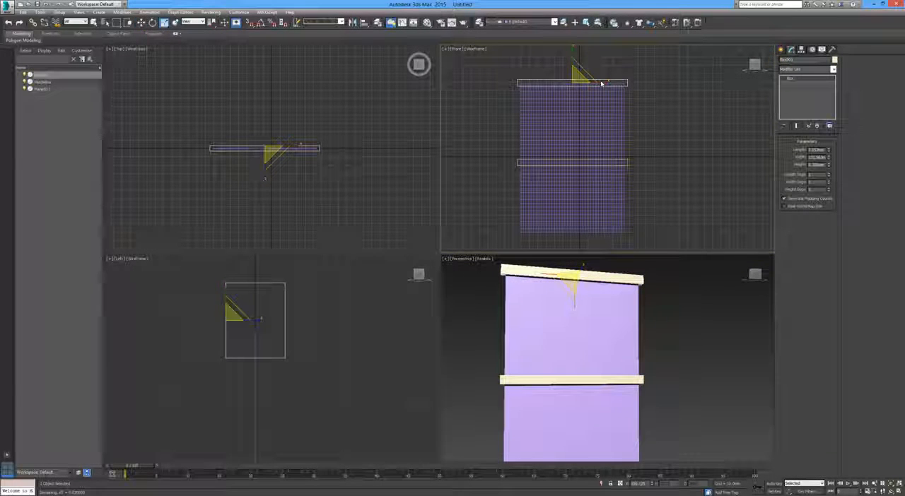
left_click_drag(601, 83, 573, 85)
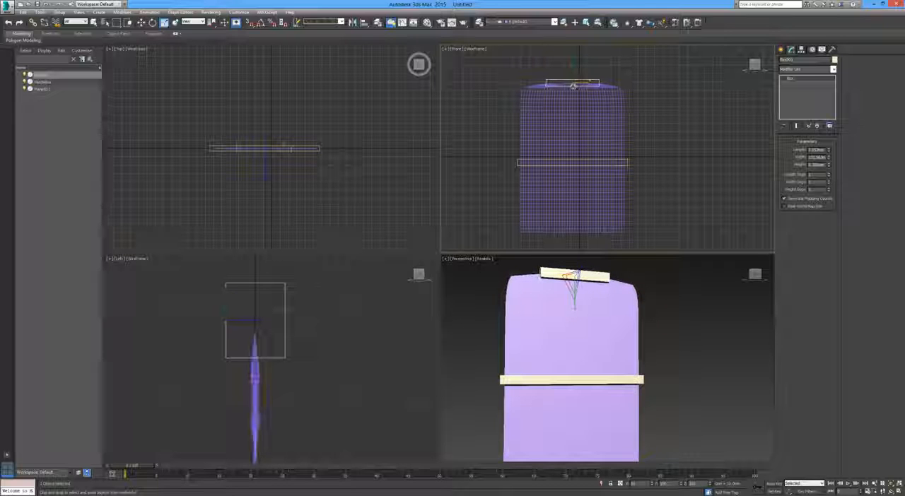
Scale the middle box along X in stages to roughly half the top box's width, cinching the simulating cloth
left_click(626, 164)
left_click_drag(606, 163, 562, 167)
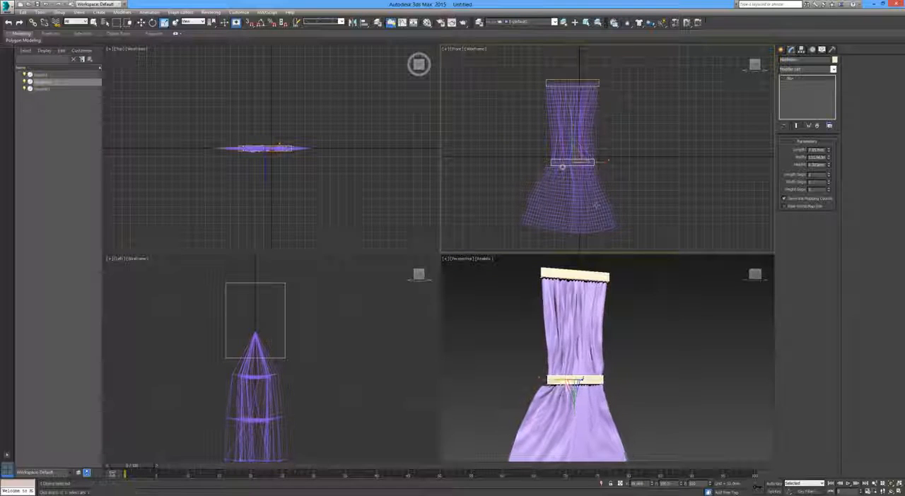
left_click(597, 215)
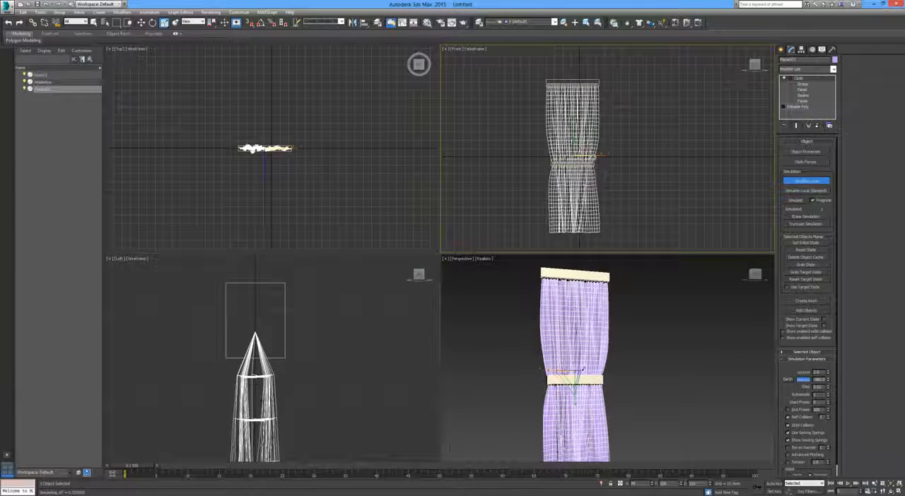
left_click(596, 162)
left_click_drag(600, 163, 592, 163)
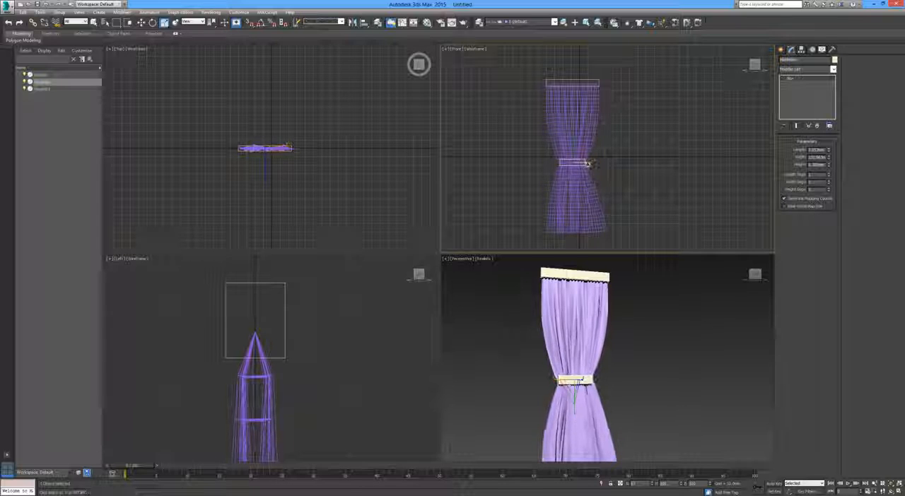
left_click_drag(587, 164, 588, 164)
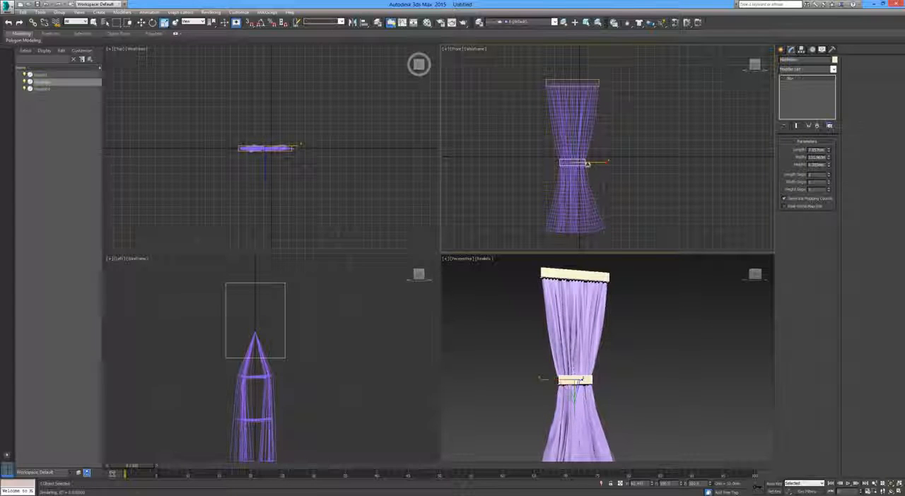
Move the top box a short distance along positive X in the front view so the upper curtain slants
key("w")
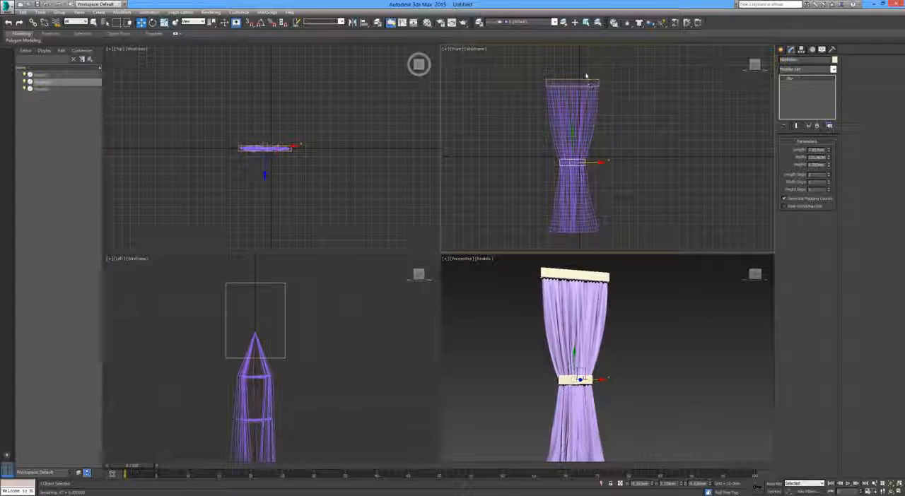
left_click(585, 81)
left_click_drag(596, 83, 609, 84)
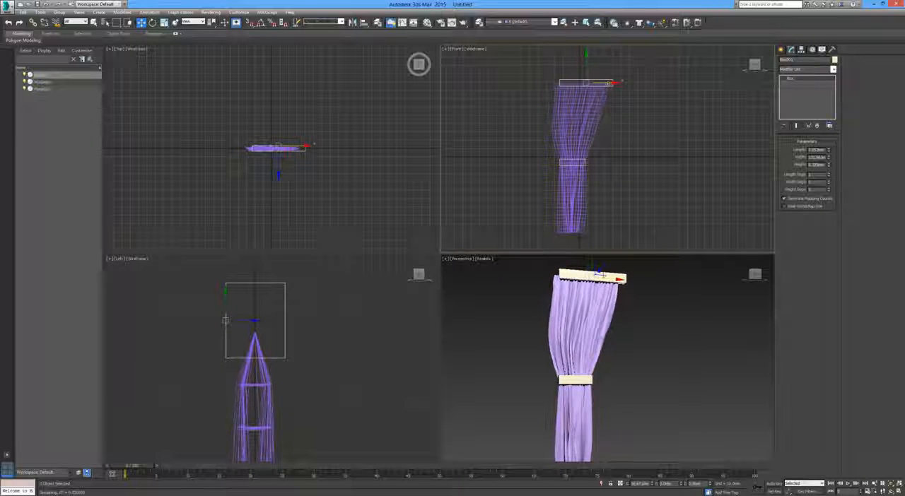
Rotate the middle box slightly clockwise in the front view to tilt the tie, and deselect it
left_click(587, 163)
key("e")
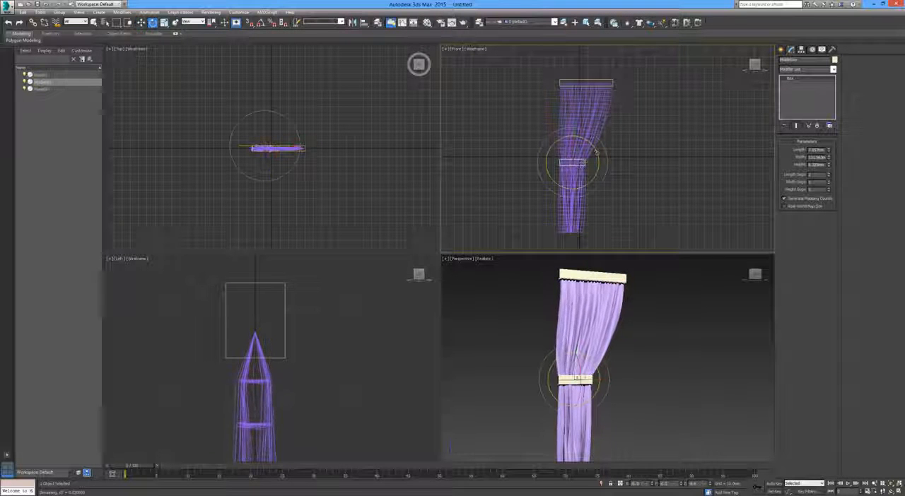
left_click_drag(596, 151, 595, 166)
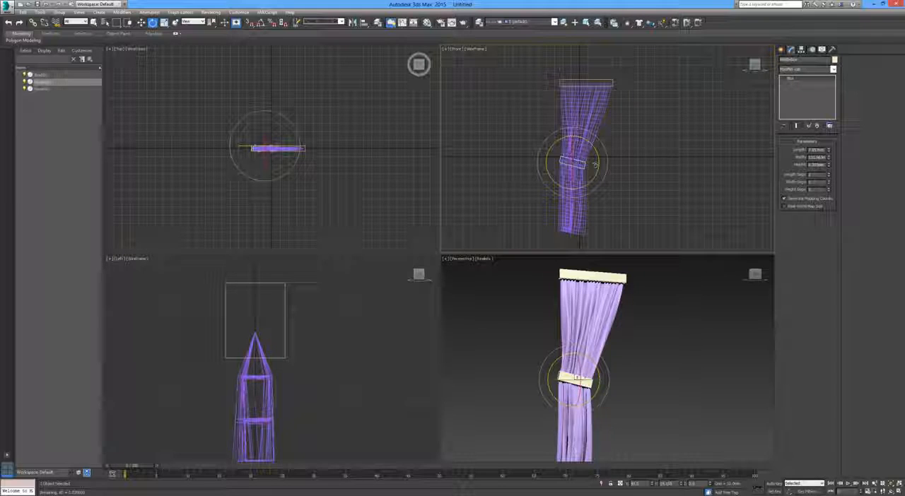
left_click(644, 159)
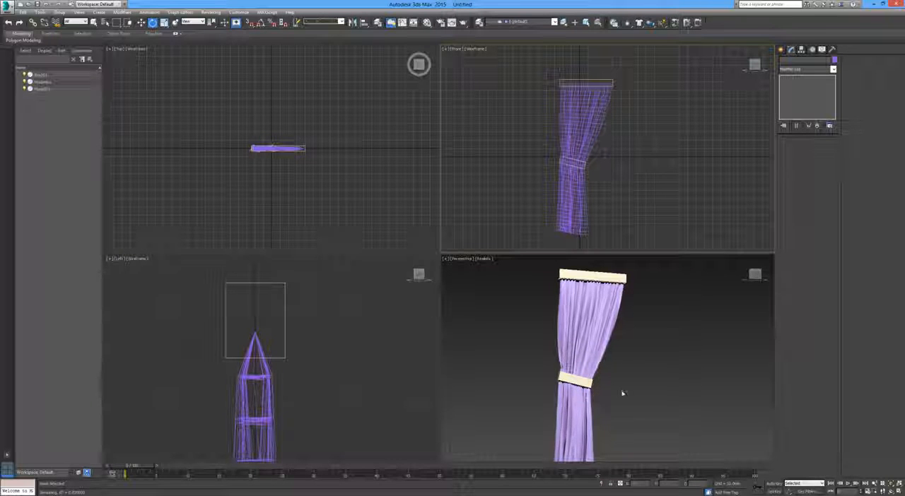
Adjust the middle box's height along Z in the perspective view, leaving it slightly raised so the cloth bunches above the tie
middle_click_drag(622, 394, 603, 390)
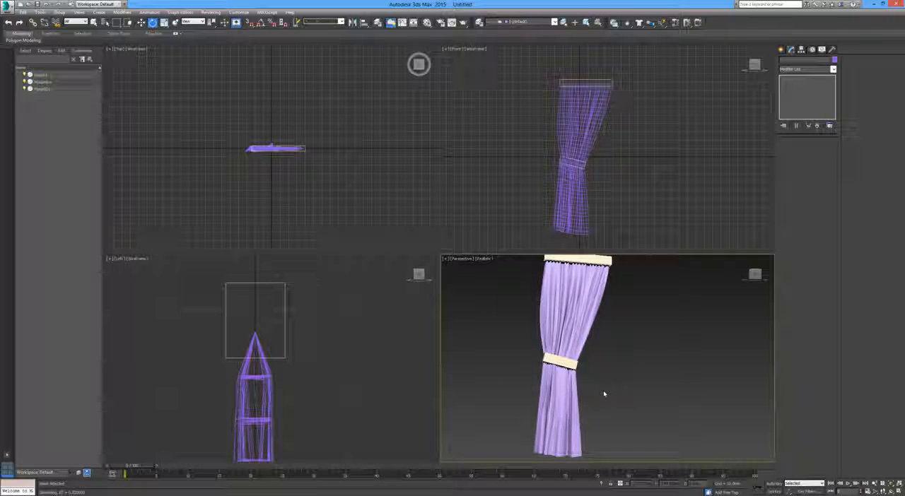
left_click(566, 361)
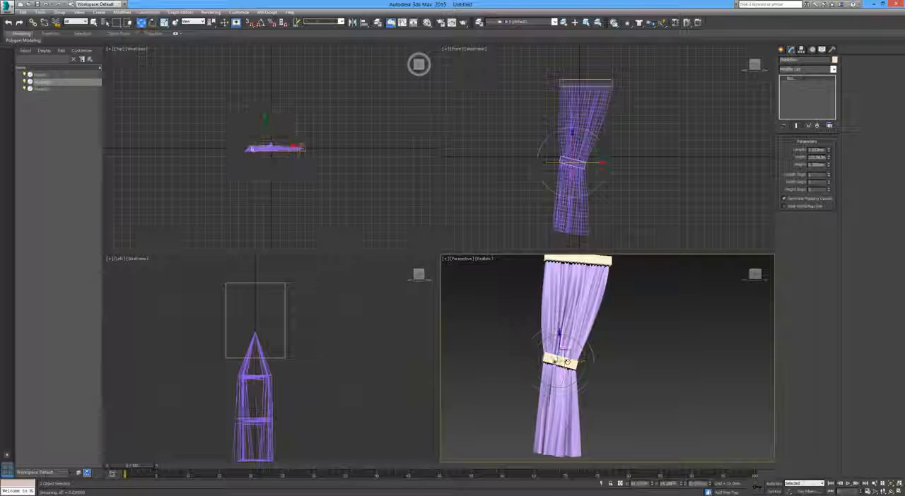
left_click_drag(559, 340, 559, 335)
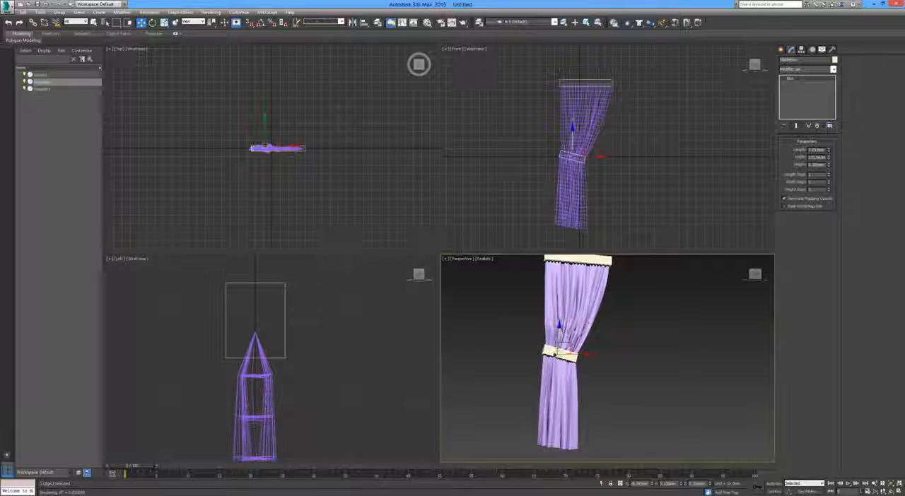
middle_click_drag(558, 338, 553, 354)
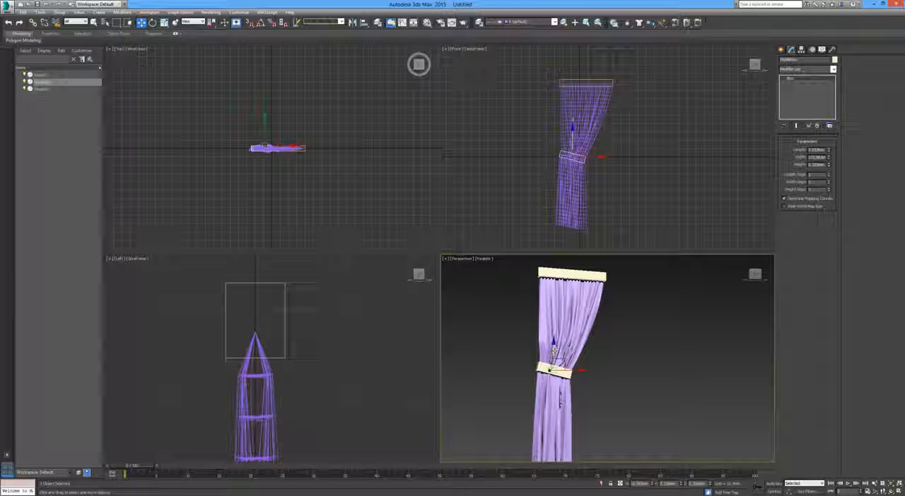
left_click_drag(554, 348, 555, 343)
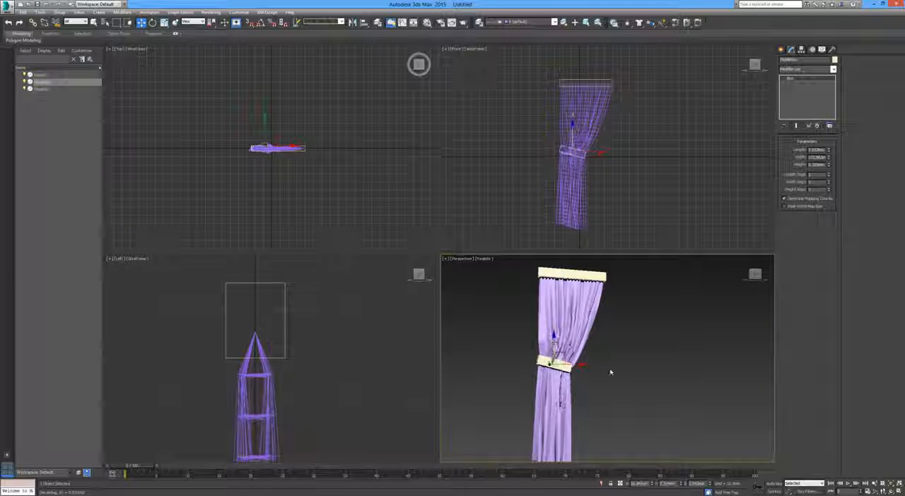
middle_click_drag(624, 373, 612, 372)
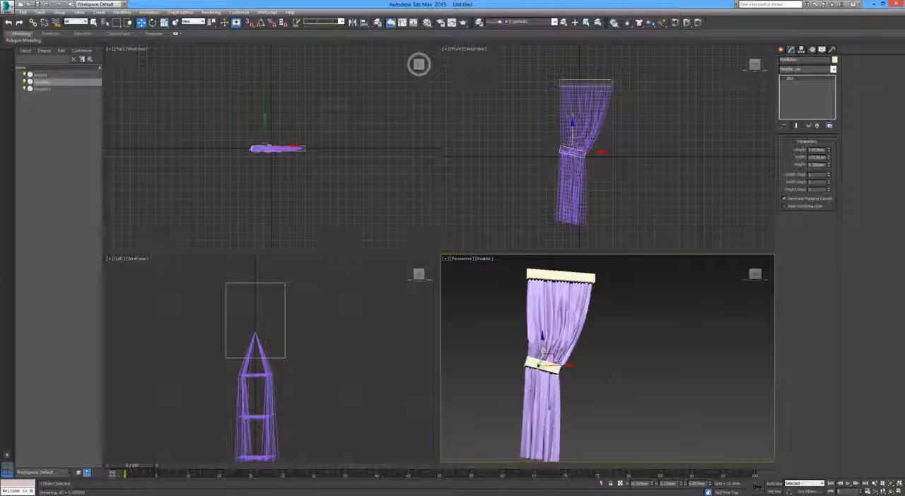
left_click_drag(542, 345, 542, 352)
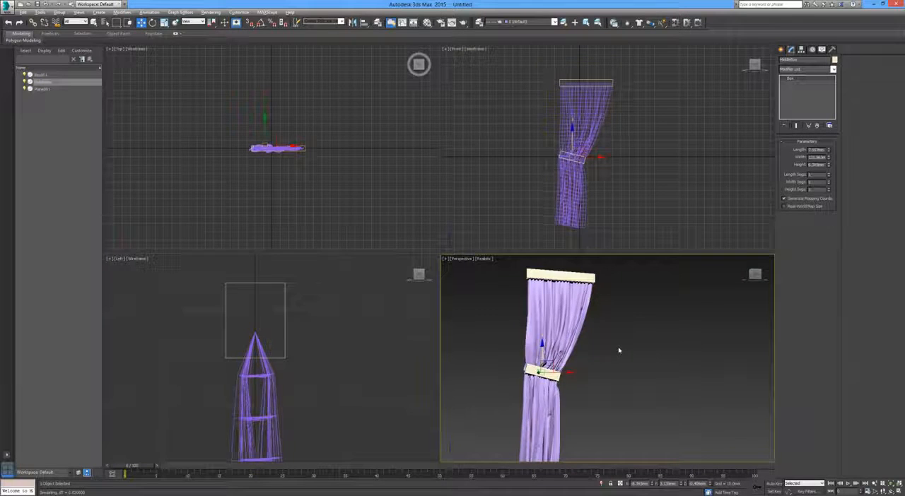
Maximize the perspective viewport and orbit around the simulating curtain to examine its folds
key("alt+w")
middle_click_drag(508, 323, 540, 302)
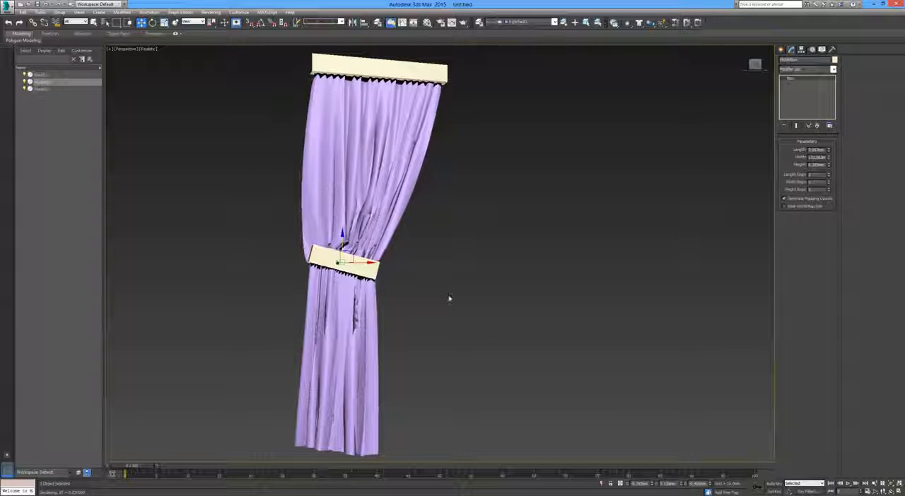
mouse_move(446, 287)
middle_mouse_down("alt")
mouse_move(416, 301)
mouse_move(451, 287)
mouse_move(444, 297)
middle_mouse_up("alt")
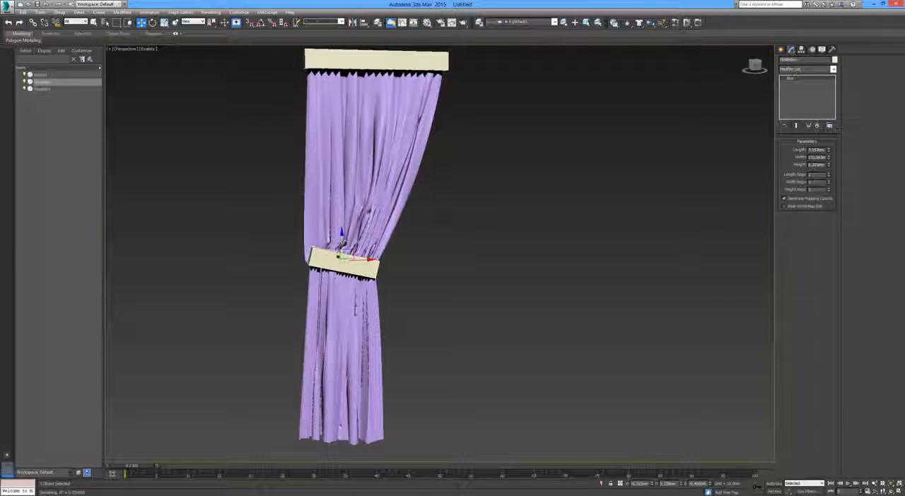
Lower the middle box slightly along Z while the cloth simulates, and check the whole curtain's shape
left_click_drag(342, 244, 342, 256)
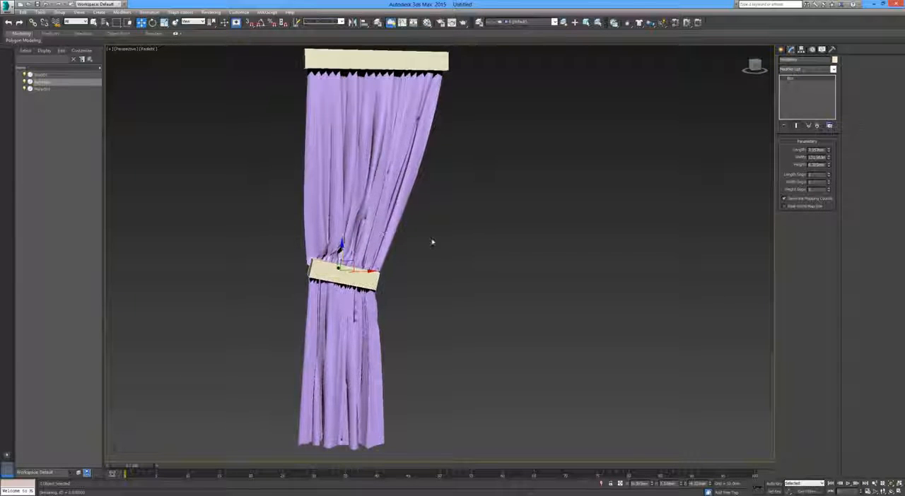
middle_click_drag(432, 242, 410, 243, "alt")
scroll(409, 243, "down", 5)
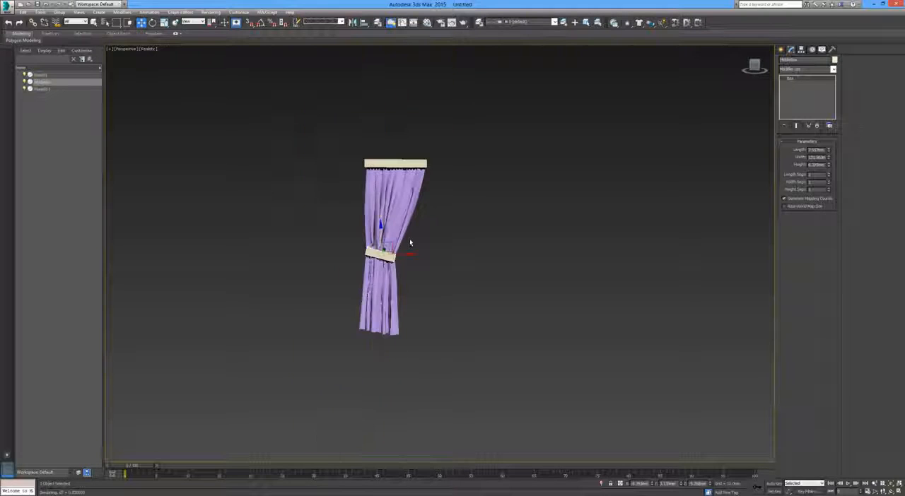
scroll(410, 243, "up", 4)
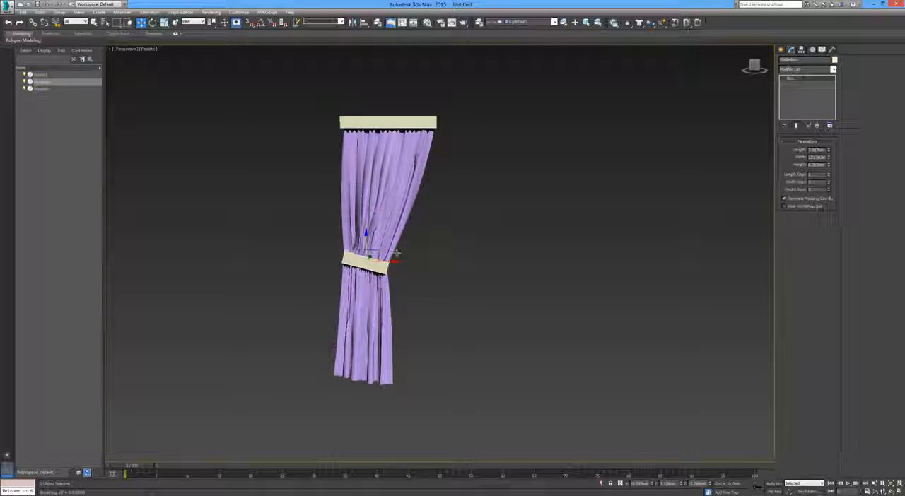
scroll(409, 258, "up", 3)
scroll(409, 258, "down", 3)
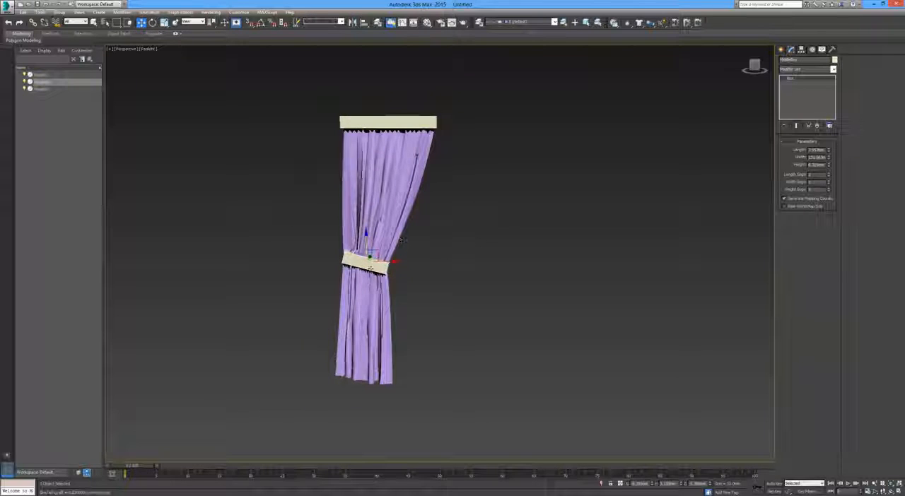
Hide the top and middle boxes so only the cloth curtain is displayed, and clear the selection
left_click(42, 74, "ctrl")
left_click(29, 75)
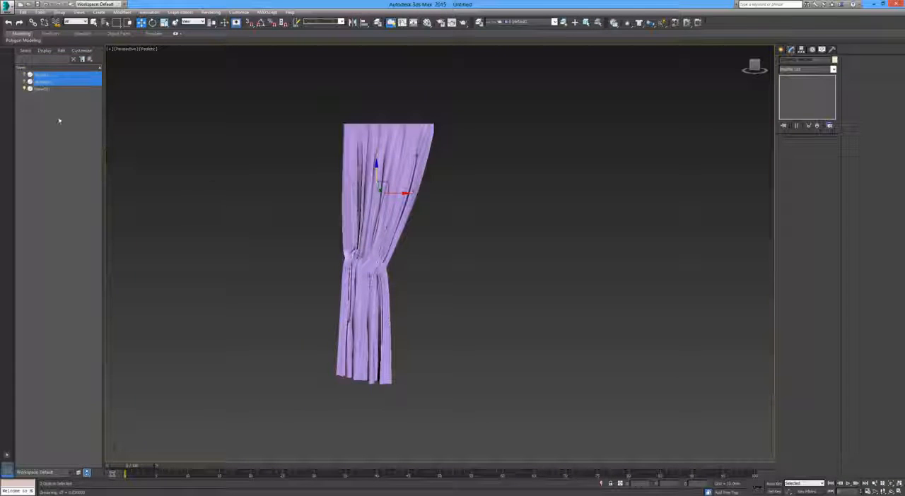
left_click(243, 158)
Stop the running local simulation on the curtain's Cloth modifier, and deselect the curtain
left_click(416, 166)
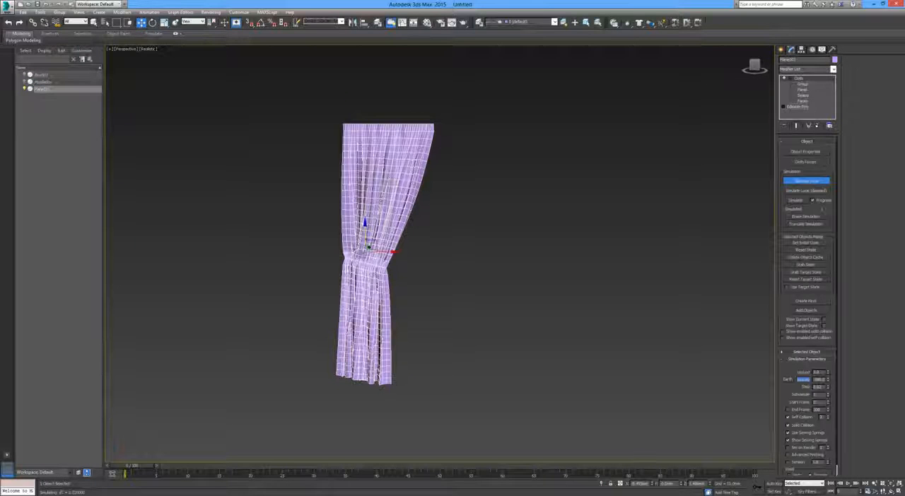
left_click(812, 183)
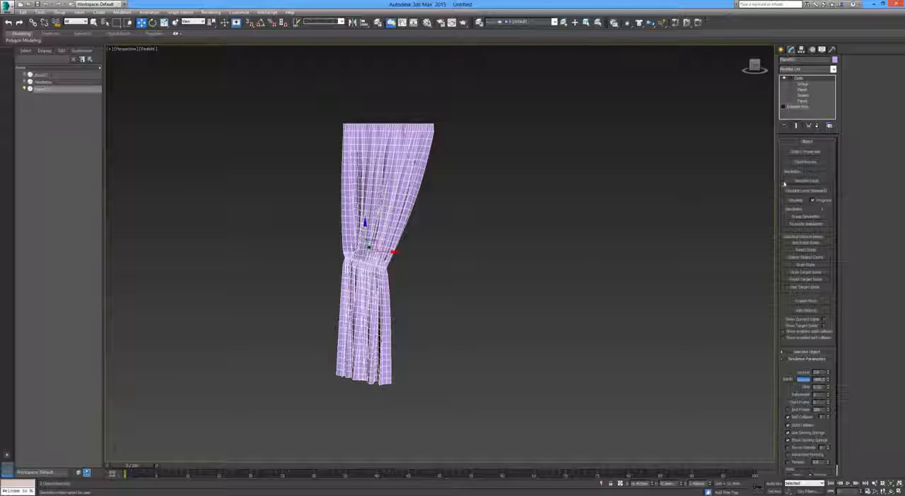
left_click(515, 234)
Mirror the curtain on the X axis as an instance and move the copy along positive X, leaving a gap between the pair
left_click(383, 186)
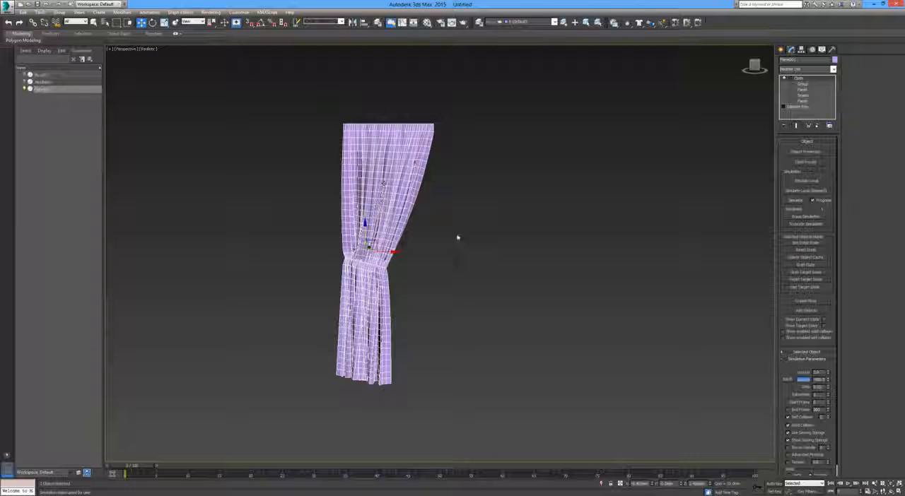
left_click(353, 23)
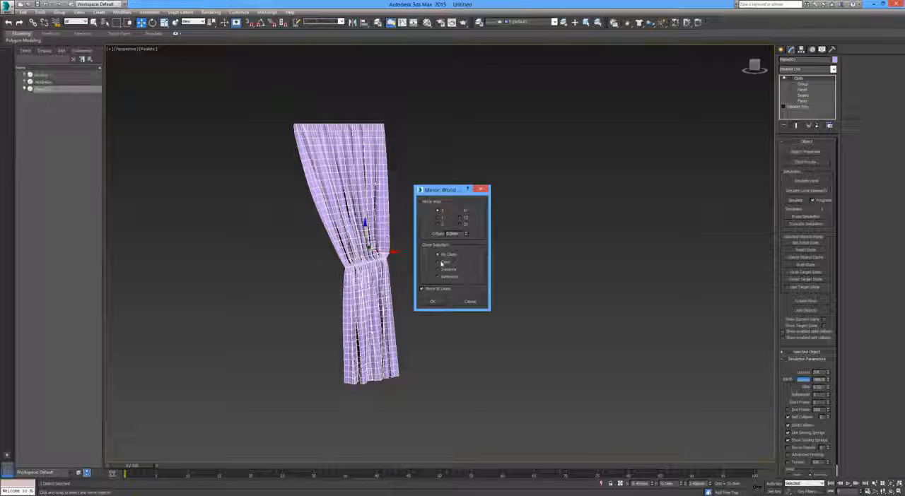
left_click(439, 269)
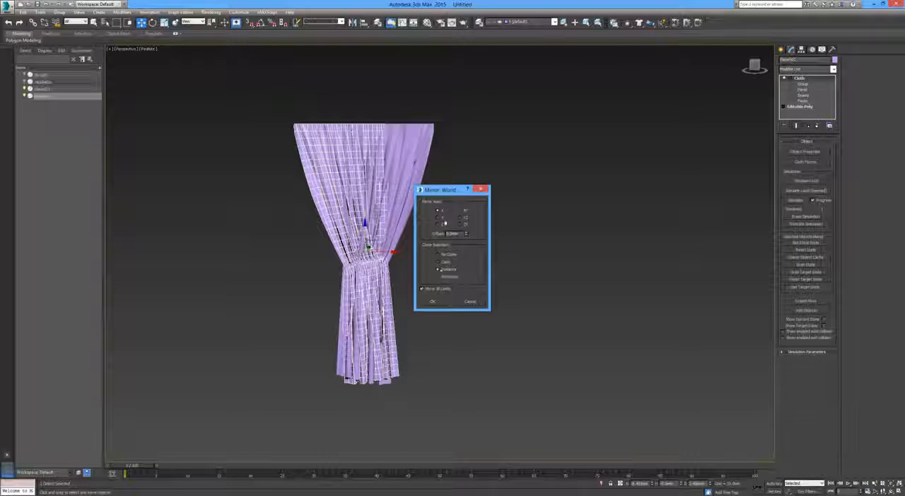
left_click(434, 302)
left_click_drag(393, 251, 580, 246)
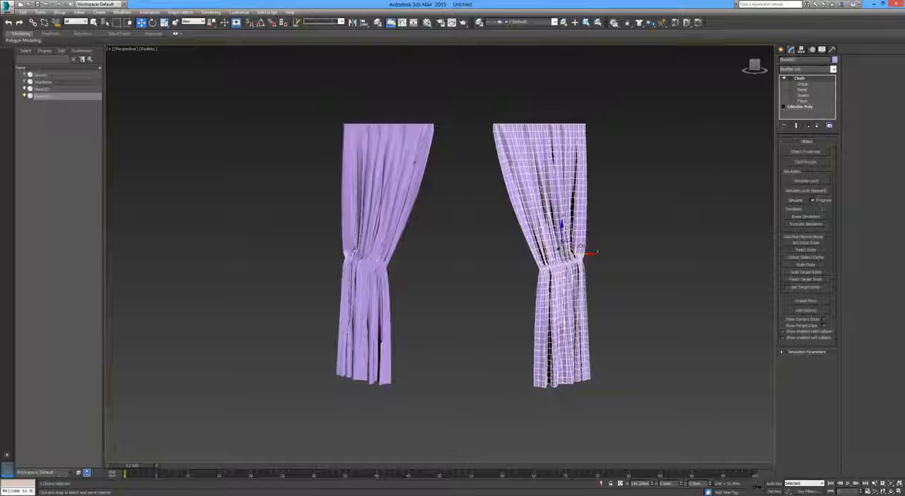
left_click(500, 309)
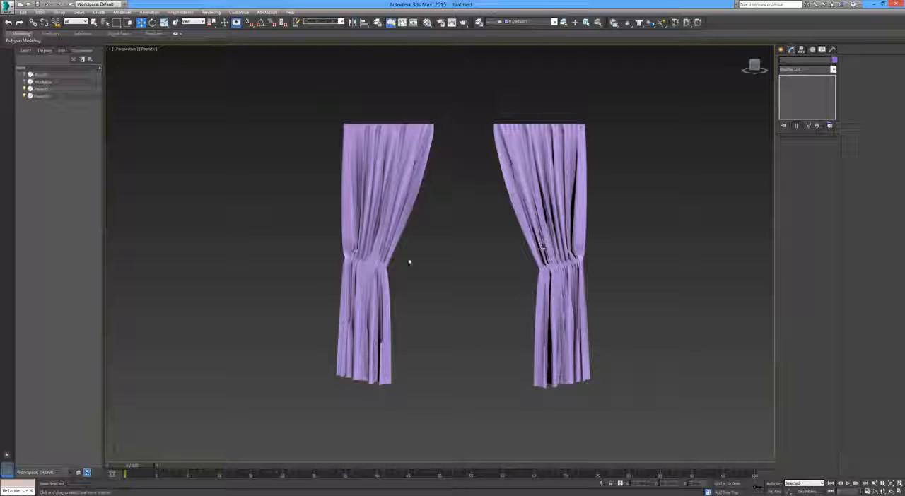
middle_click_drag(419, 323, 414, 341)
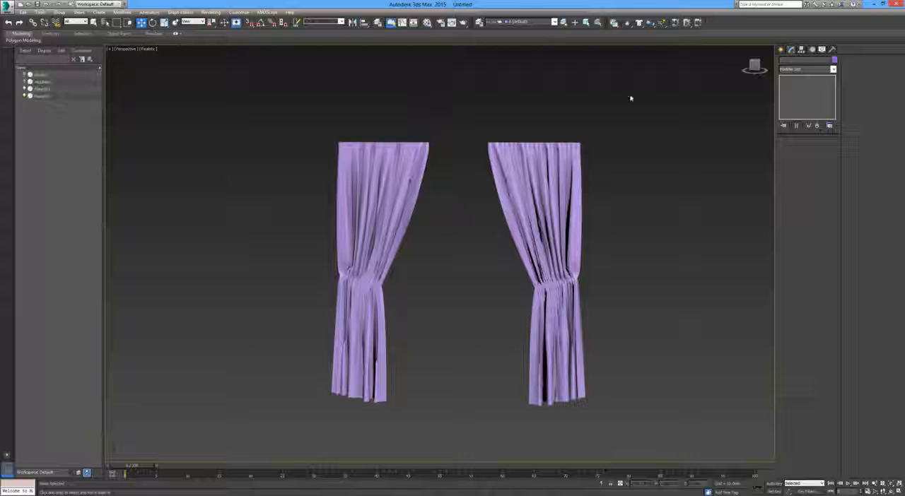
left_click_drag(302, 97, 609, 141)
left_click_drag(298, 99, 300, 156)
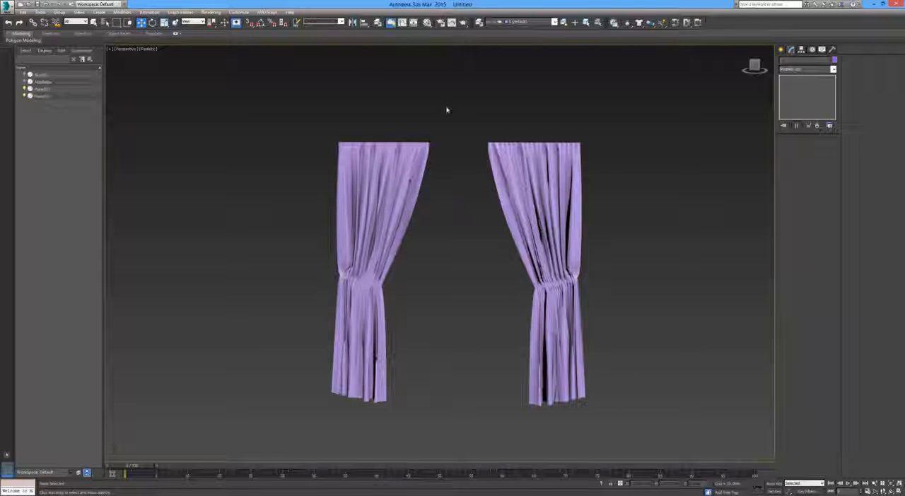
left_click_drag(545, 113, 557, 152)
left_click(657, 162)
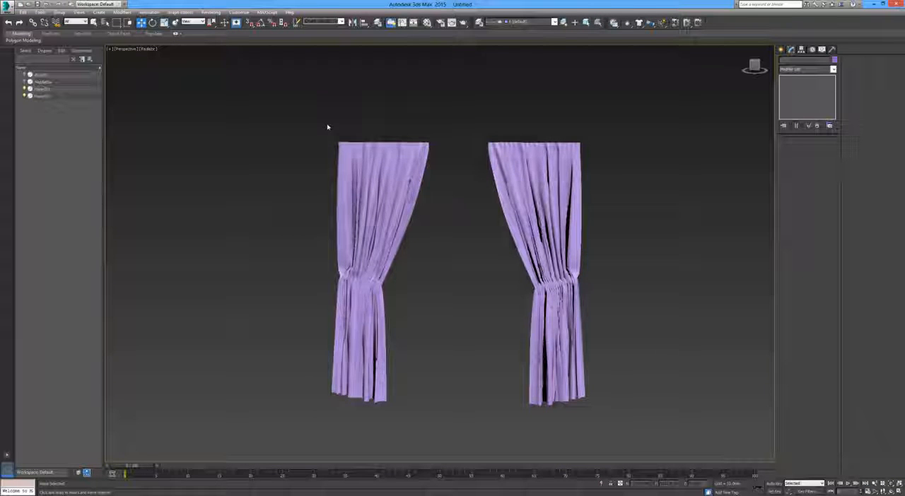
Apply a Shell modifier to both curtains together with an outer amount of 0.5 mm
scroll(418, 283, "down", 3)
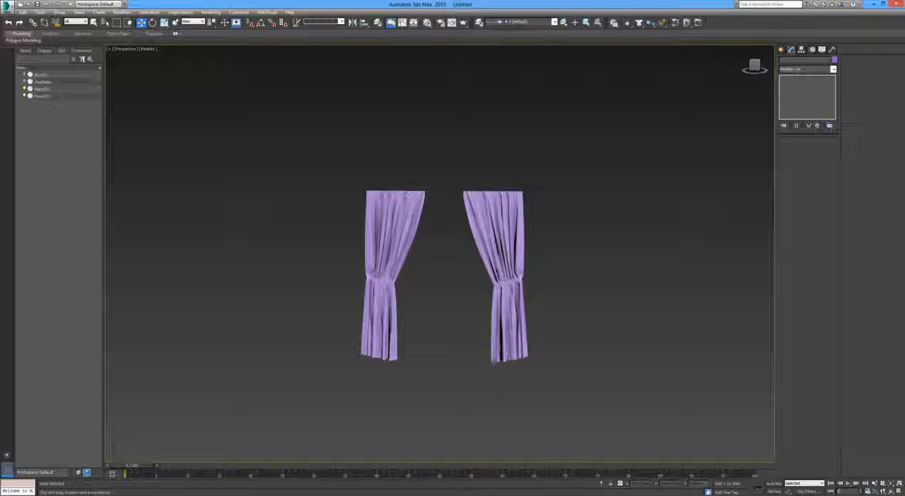
mouse_move(412, 212)
middle_mouse_down()
mouse_move(382, 224)
mouse_move(410, 219)
middle_mouse_up()
left_click(404, 225)
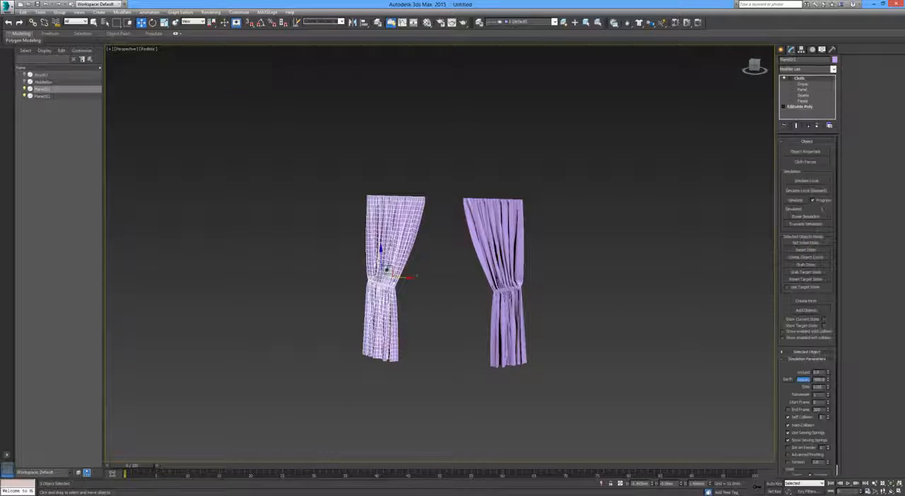
left_click(495, 213, "ctrl")
left_click(799, 69)
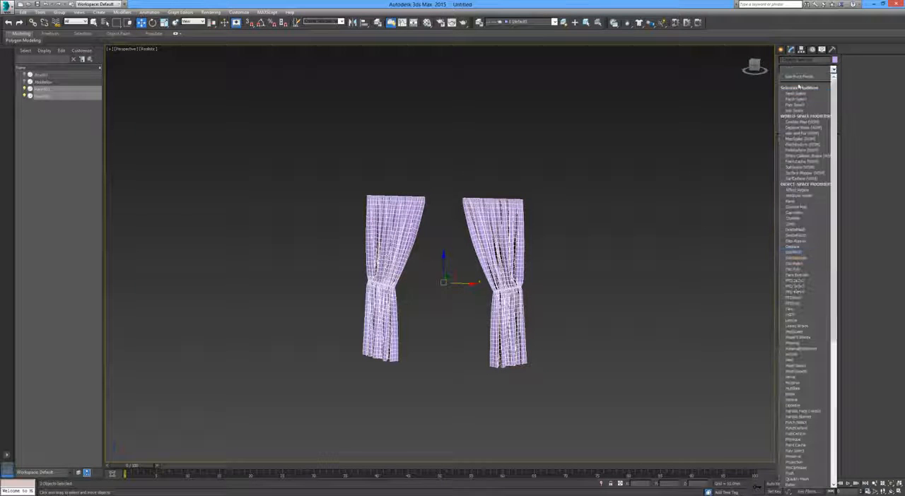
scroll(797, 304, "down", 10)
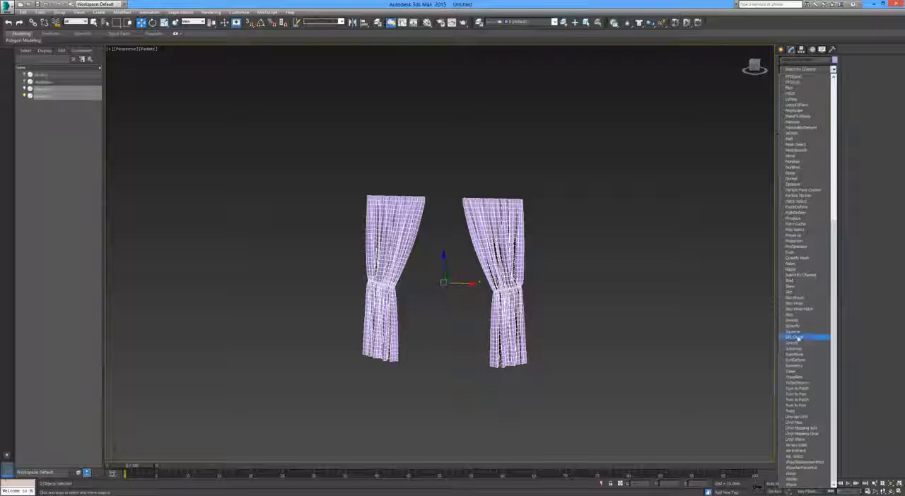
left_click(795, 281)
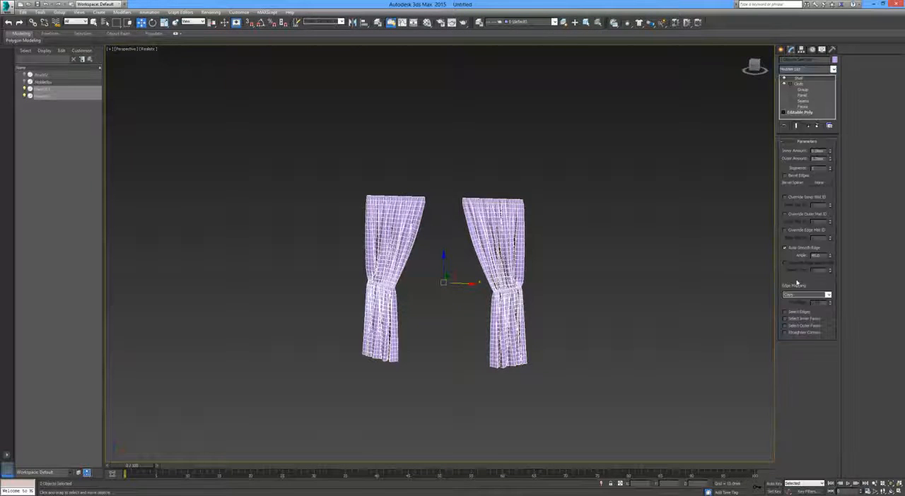
double_click(818, 158)
type("0.5")
key("Return")
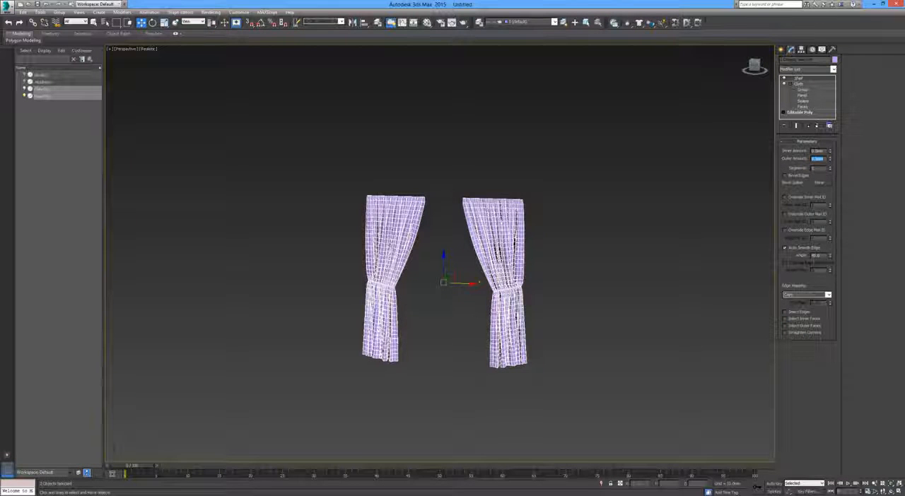
Add a TurboSmooth modifier above the Shell on both curtains, and deselect them
left_click(802, 69)
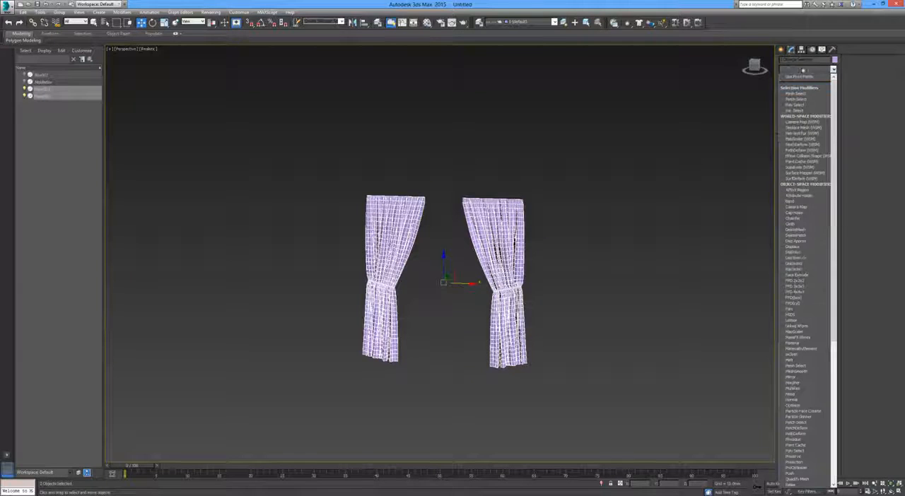
scroll(795, 318, "down", 6)
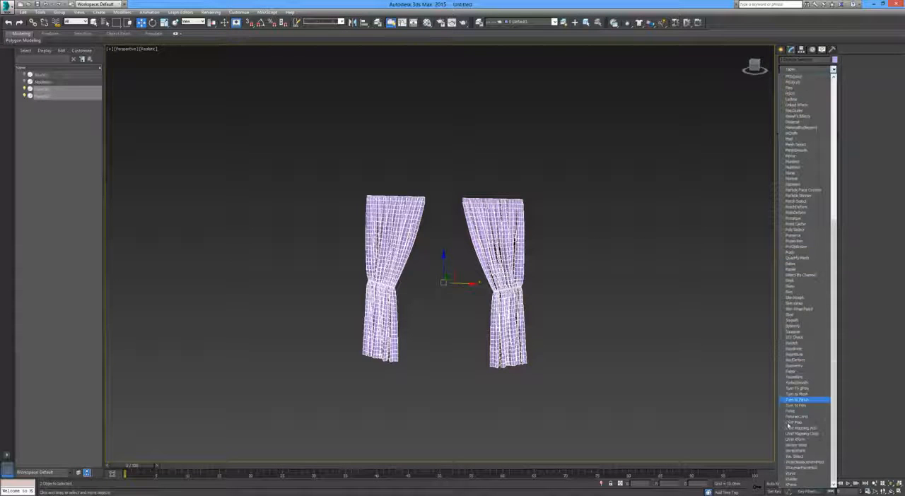
left_click(798, 383)
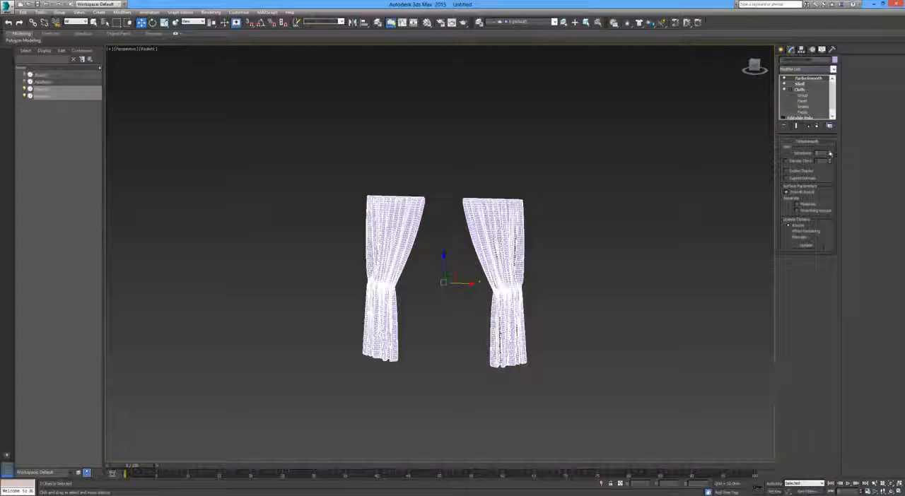
left_click(637, 246)
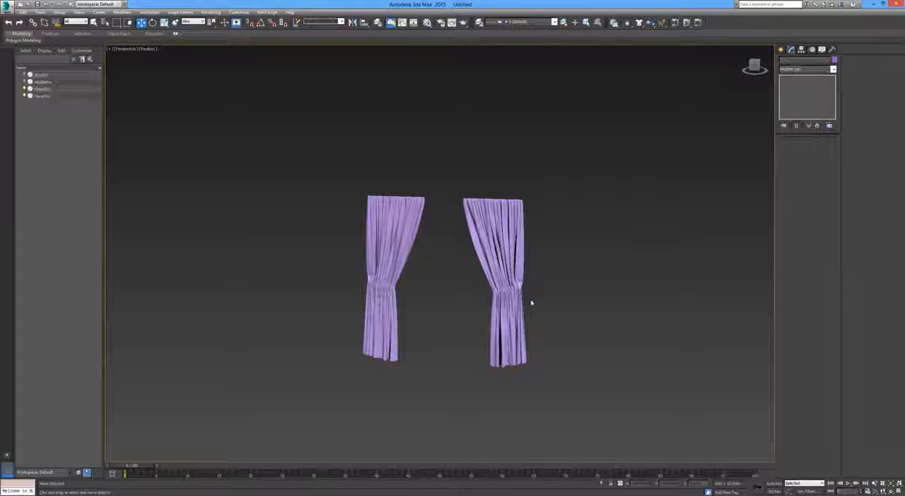
Orbit around the pair of curtains to examine their thickness and smoothed folds from the side and front
middle_click_drag(544, 302, 503, 312, "alt")
scroll(507, 299, "up", 2)
scroll(507, 299, "down", 1)
scroll(503, 312, "down", 1)
scroll(526, 332, "up", 1)
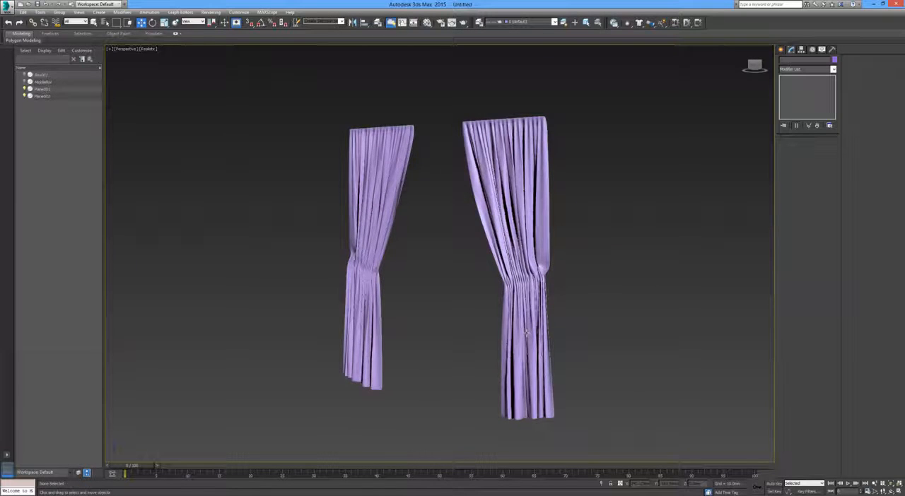
middle_click_drag(471, 330, 415, 337, "alt")
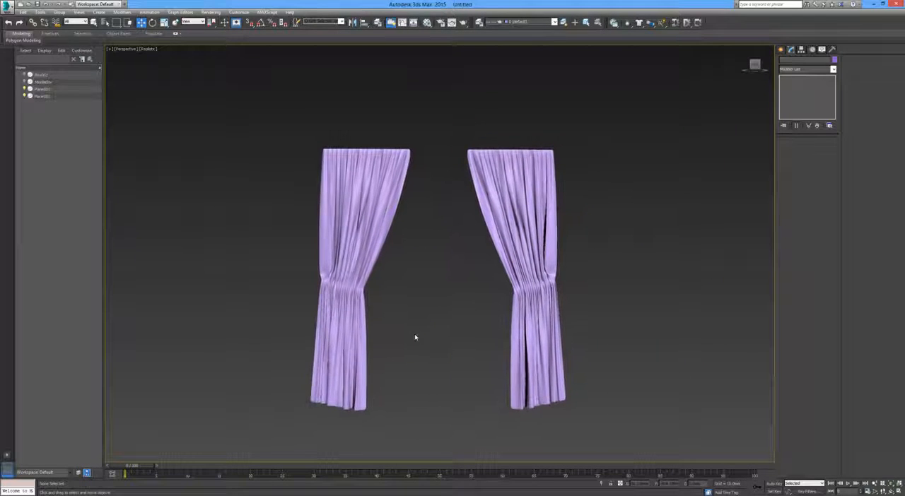